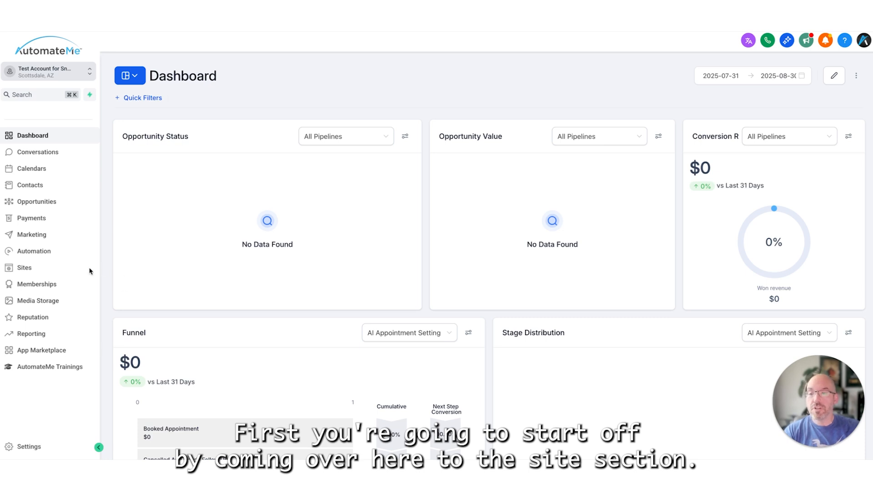
- Open the form builder in the Sites section and create a new form from scratch
left_click(39, 270)
mouse_move(408, 57)
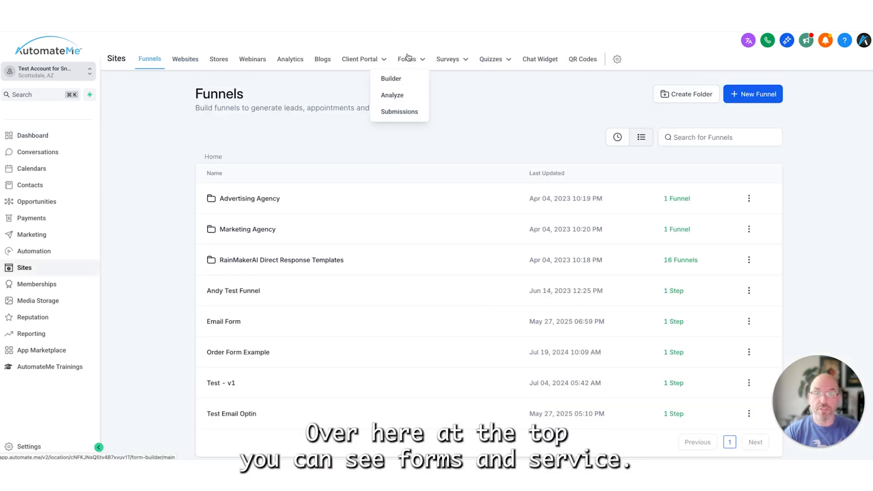
mouse_move(463, 60)
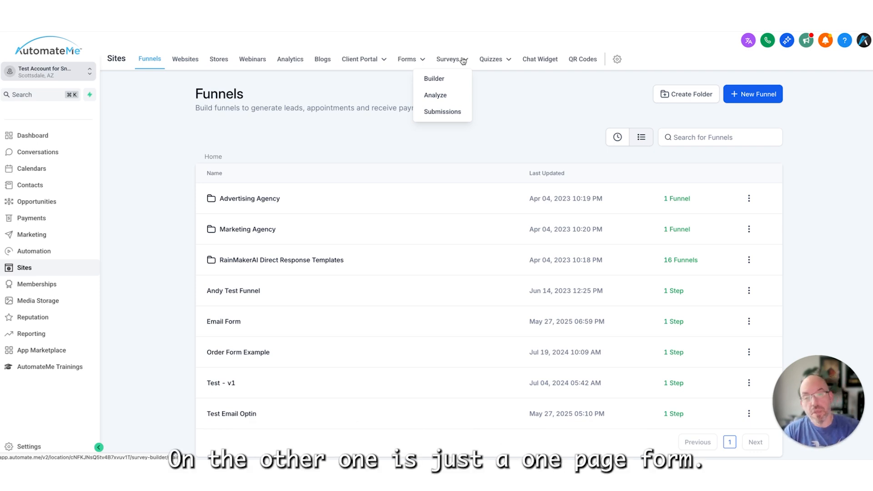
left_click(404, 80)
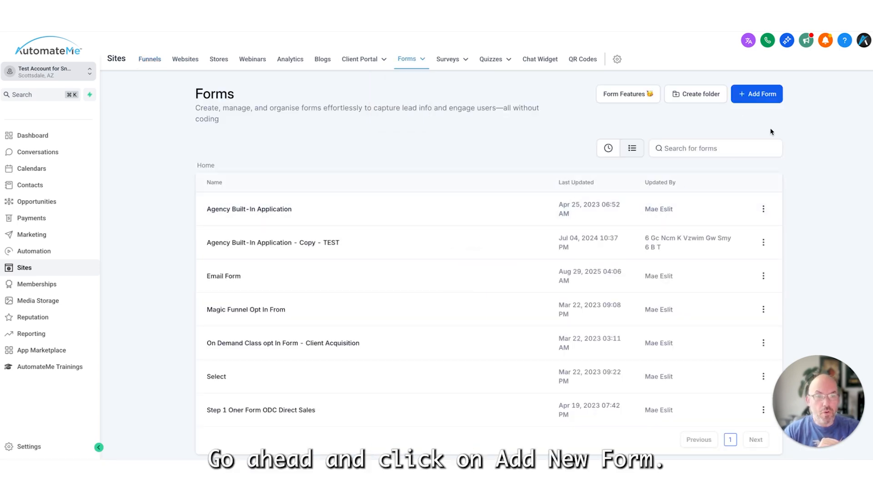
left_click(756, 96)
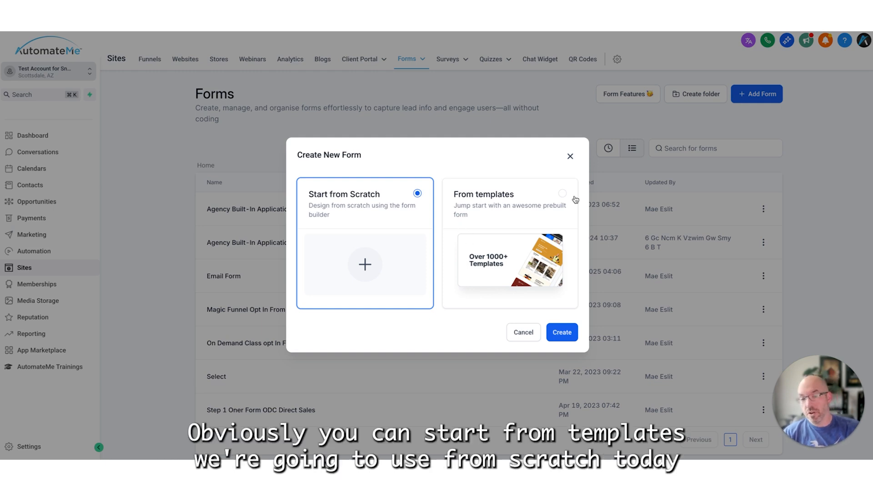
left_click(564, 339)
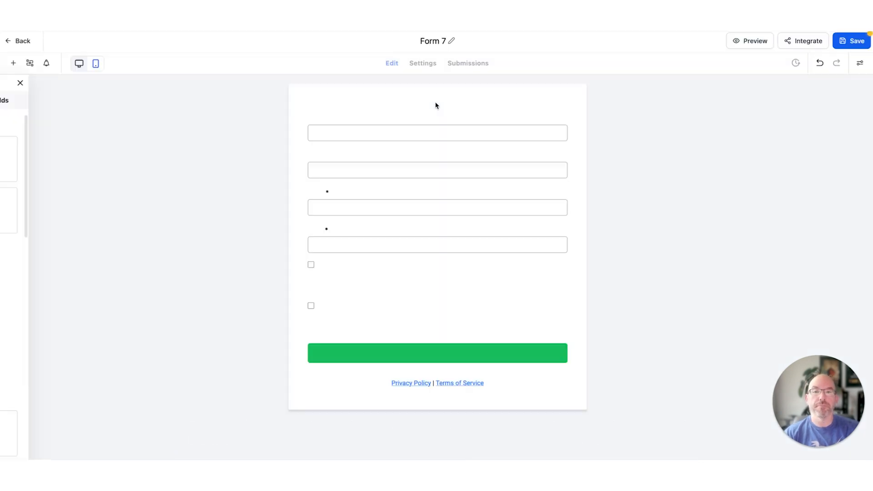
- Rename the new form as "Form Test Today"
left_click(437, 41)
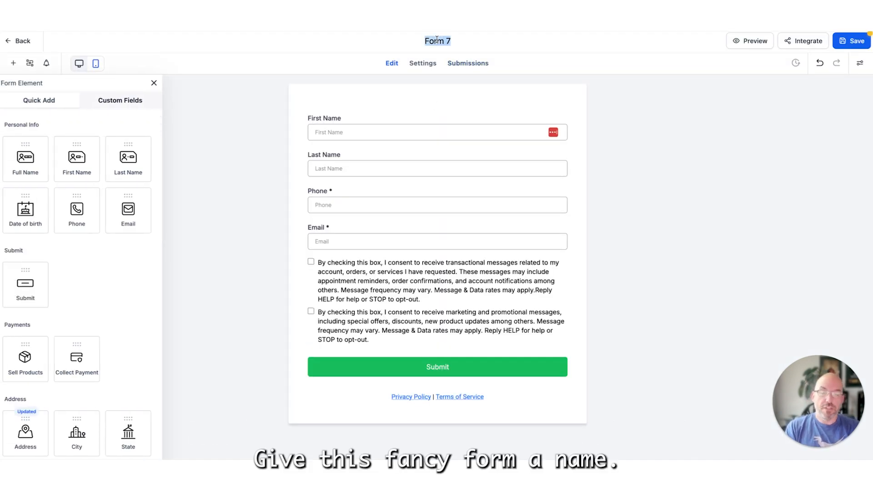
type("F")
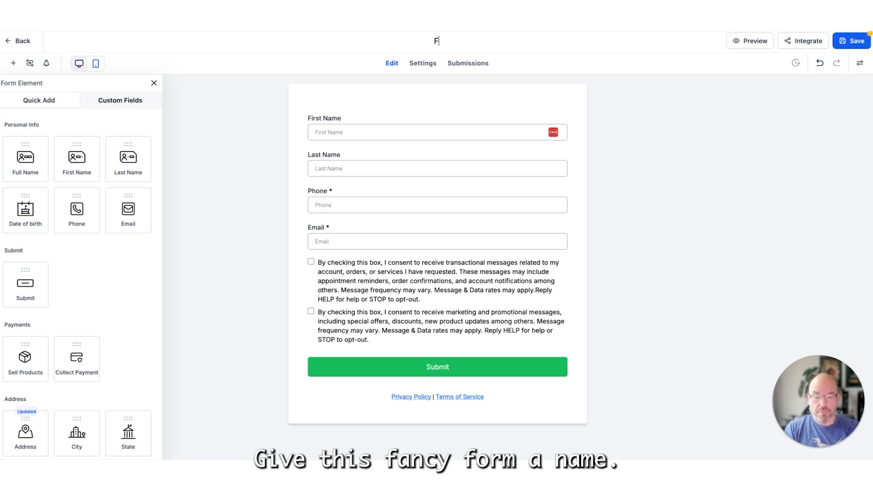
type("orm Test Today")
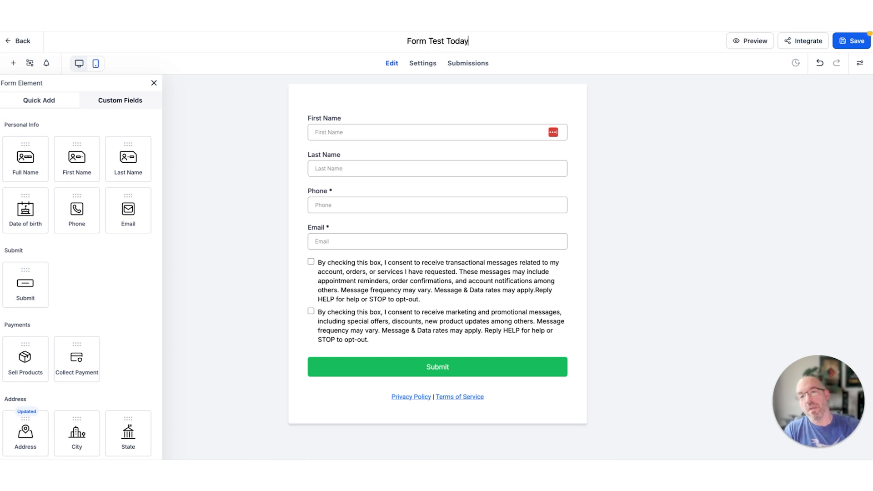
left_click(638, 200)
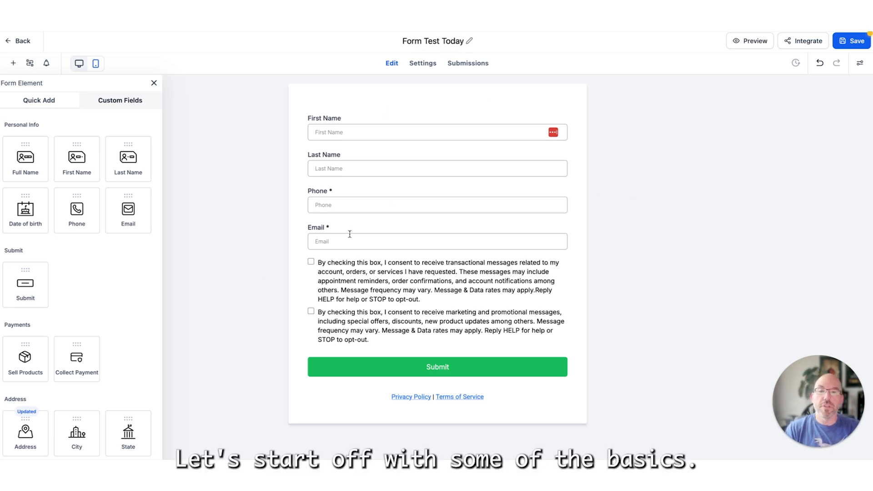
- Examine the field-specific settings of the preloaded name, phone and email fields
left_click(362, 132)
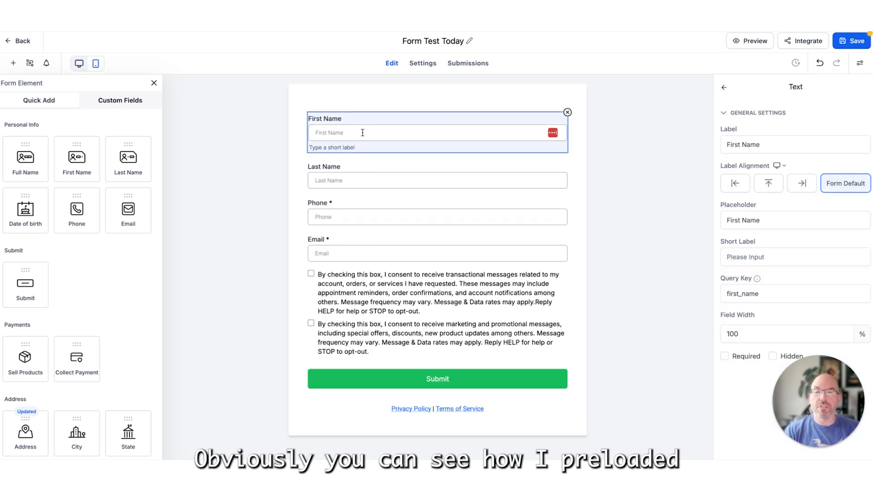
left_click(373, 173)
left_click(363, 231)
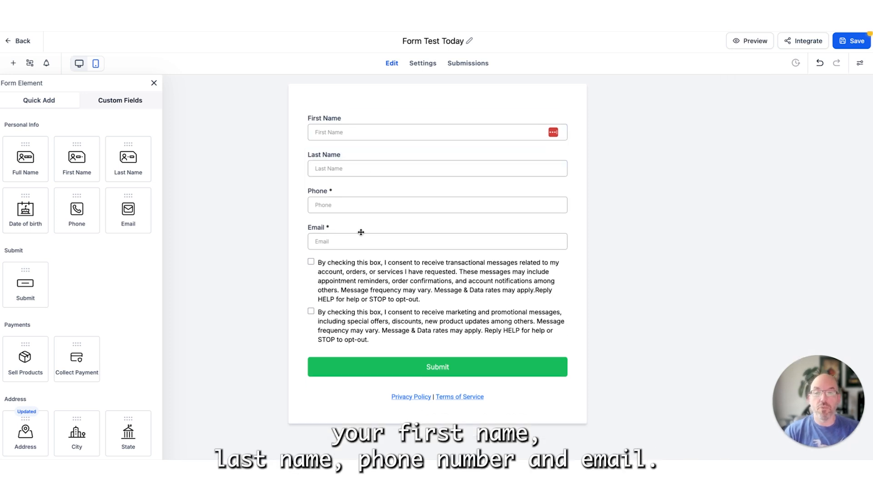
left_click(354, 205)
left_click(371, 253)
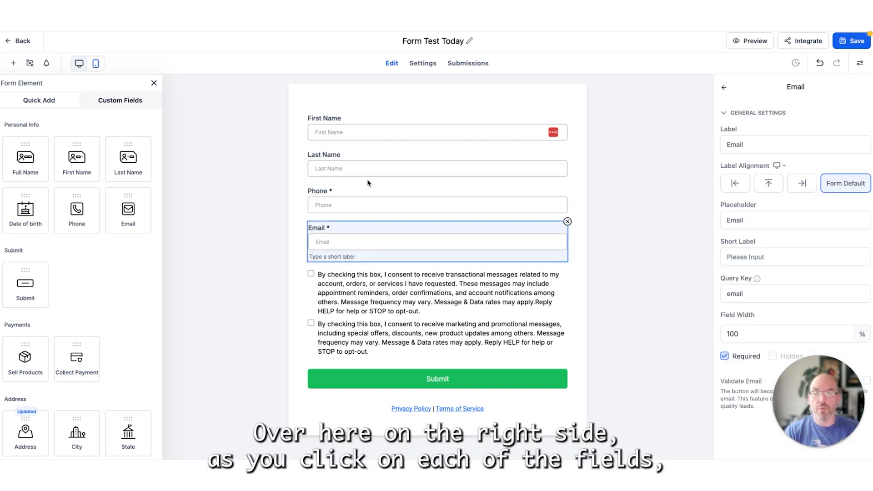
left_click(452, 144)
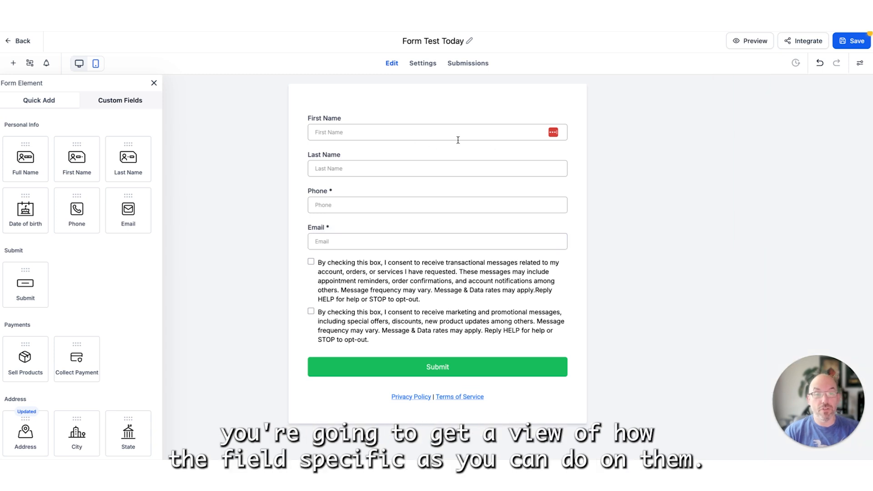
left_click(453, 134)
left_click(762, 226)
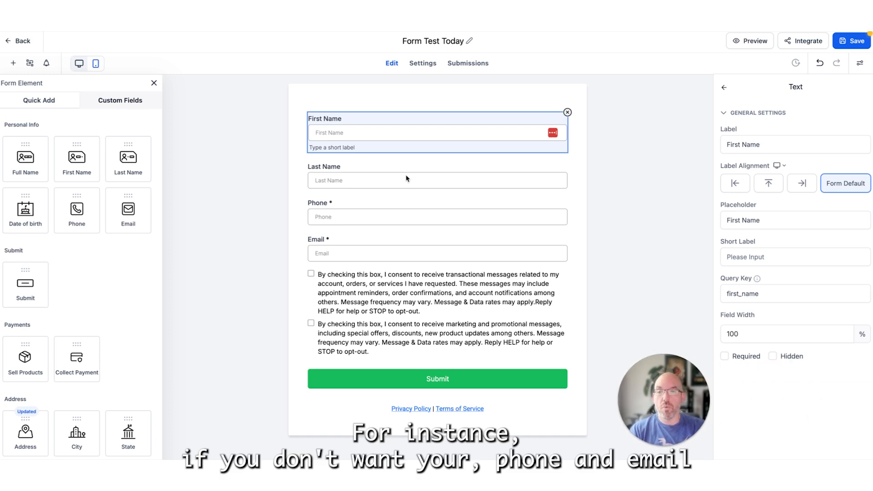
- Make the Phone field optional by turning off its Required setting
left_click(392, 217)
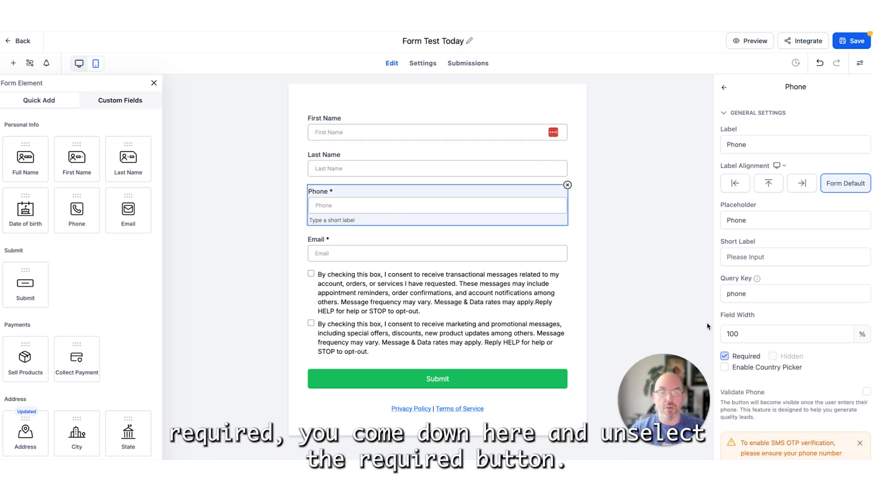
left_click(747, 358)
left_click(724, 367)
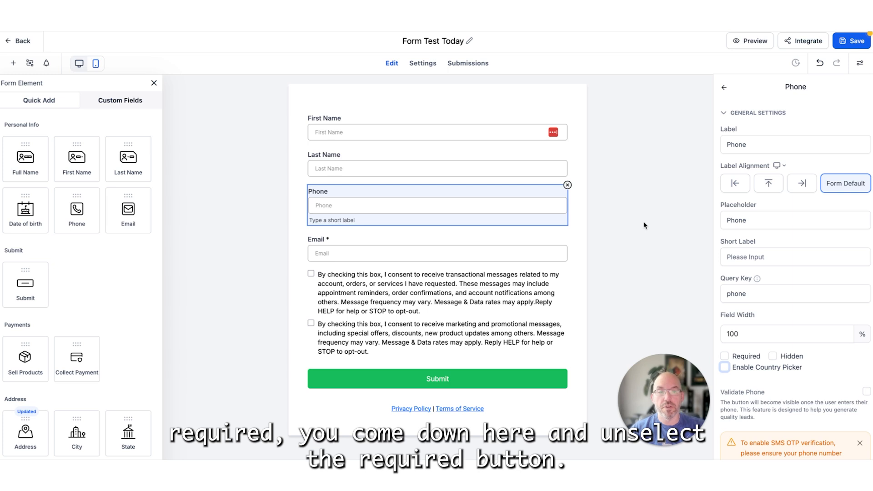
- Change the First Name field's placeholder to "First Name Goes Here"
double_click(737, 220)
left_click(389, 129)
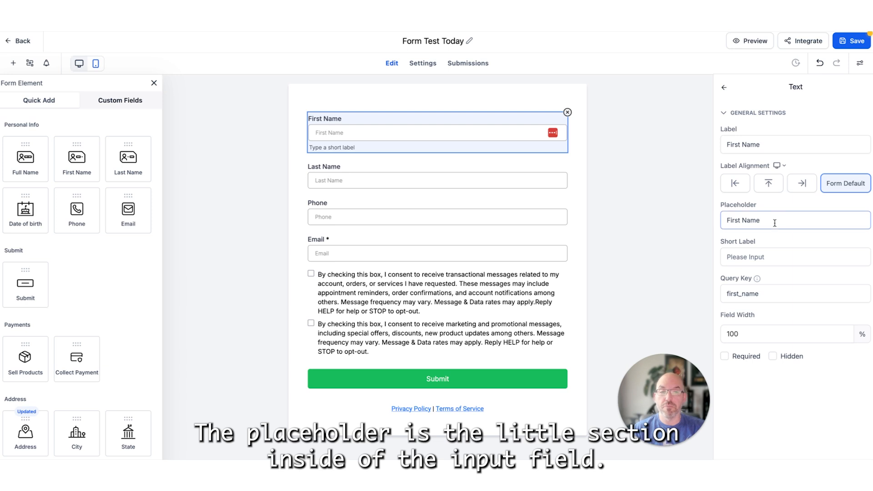
left_click_drag(774, 220, 708, 227)
type("First Name Goe")
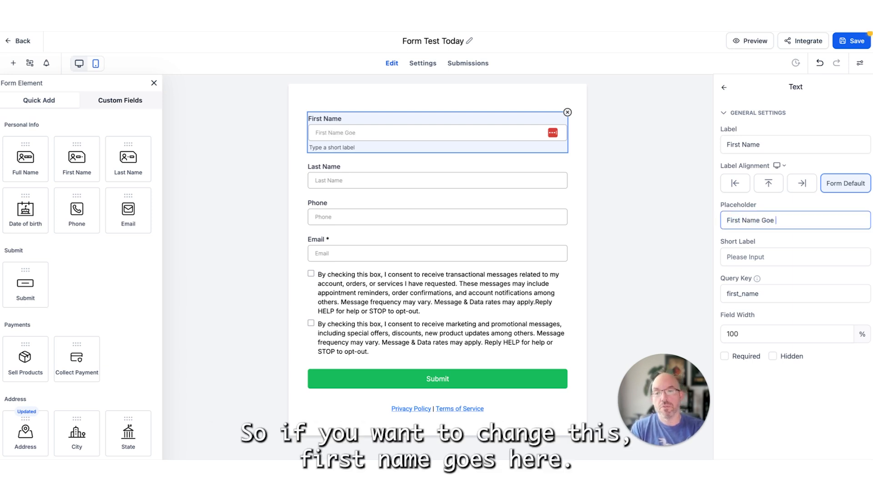
type("s Here")
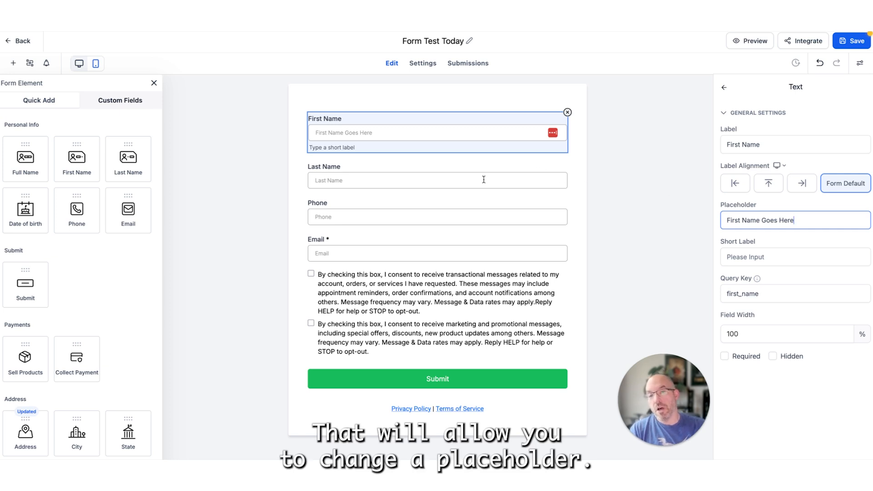
- Try removing the Last Name field's label text and undo the deletion
left_click(374, 163)
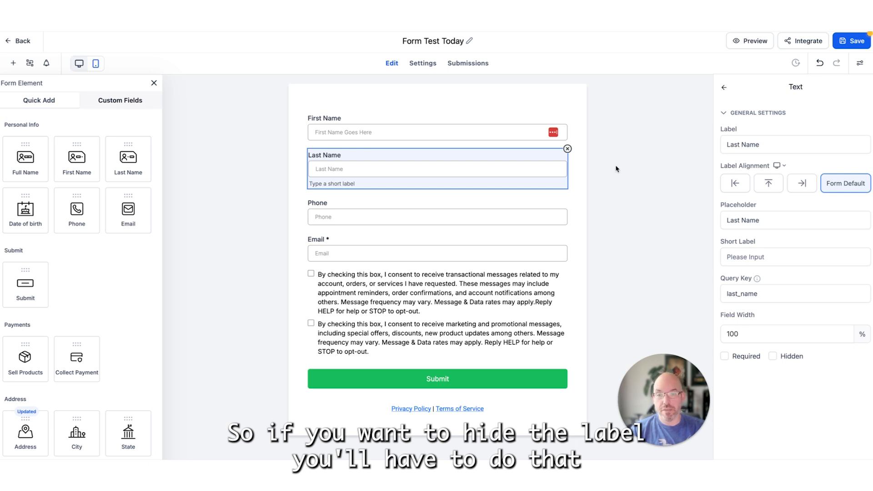
left_click(766, 143)
left_click_drag(766, 144, 665, 144)
key("BackSpace")
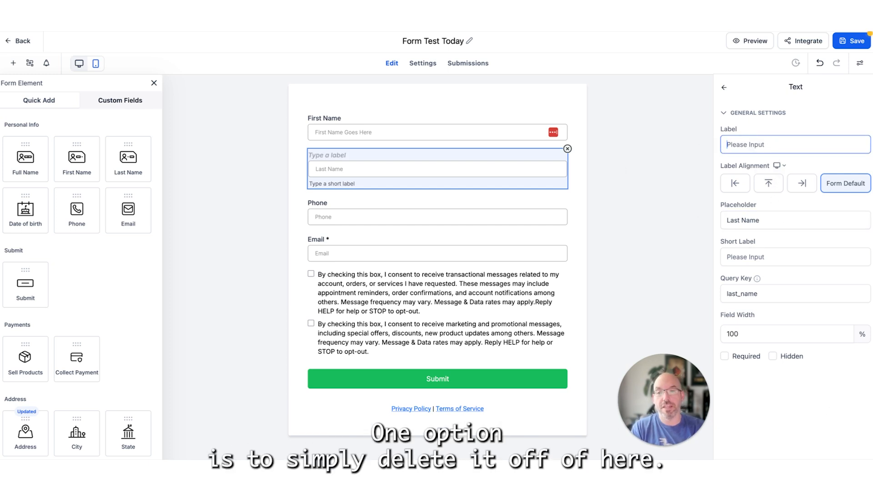
key("ctrl+z")
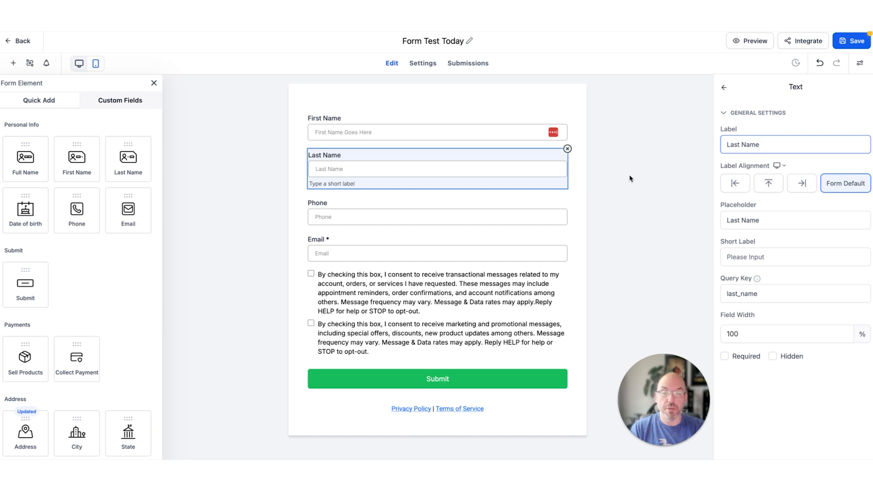
- Delete the terms and conditions element with its two consent checkboxes from the form
left_click(385, 223)
left_click(376, 274)
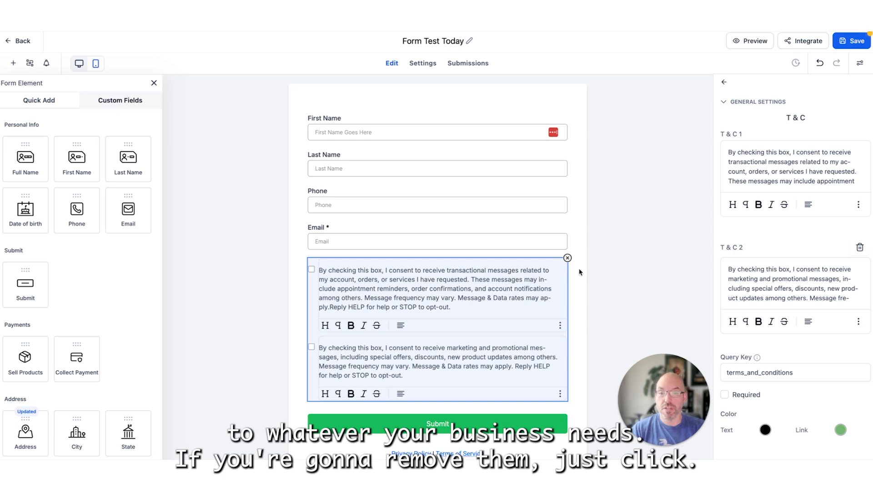
left_click(569, 259)
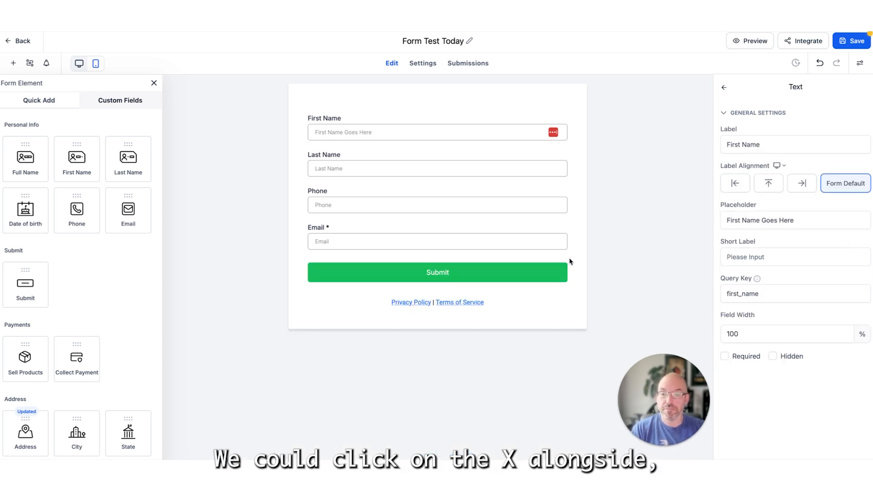
- Change the submit button's text to "SUBMIT HERE"
left_click(465, 282)
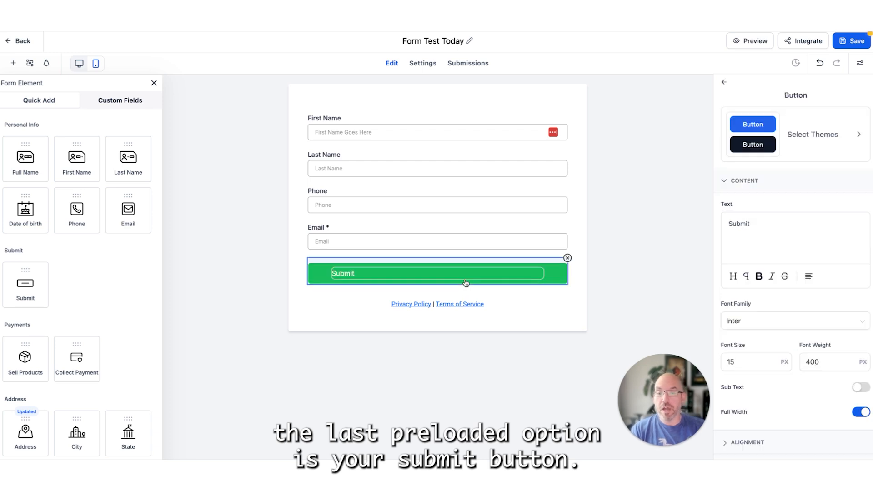
left_click(770, 224)
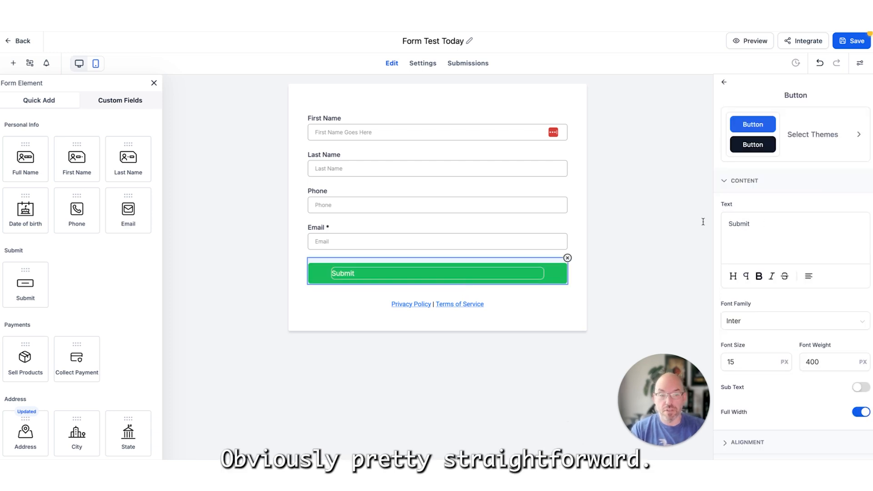
double_click(748, 223)
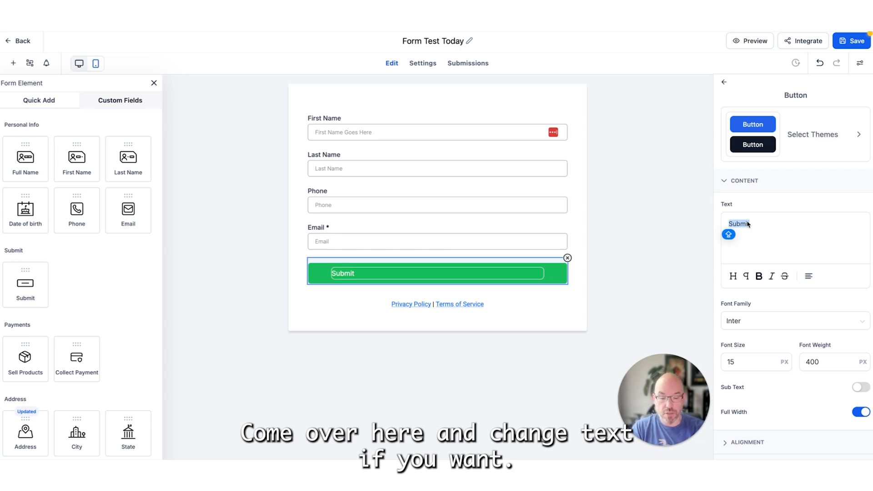
type("SUBMIT HERE")
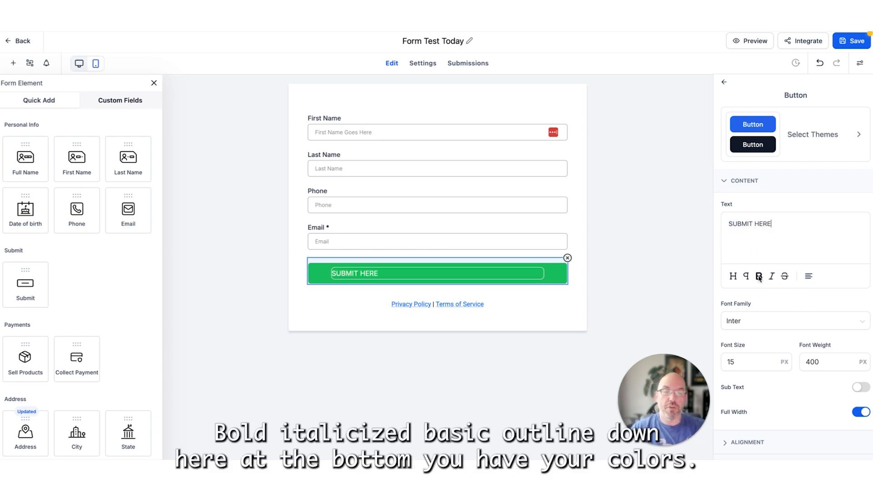
- Set the submit button's background color to dark blue, #181DBDFF
scroll(759, 279, "down", 3)
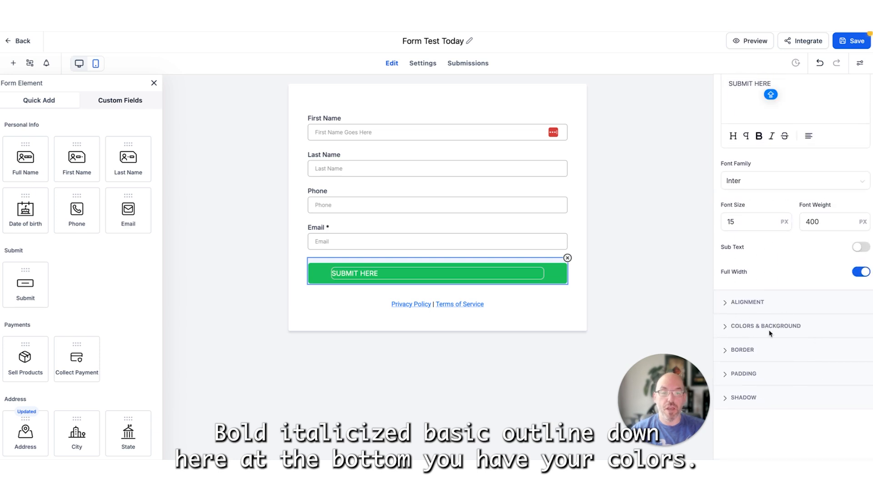
left_click(769, 331)
left_click(733, 269)
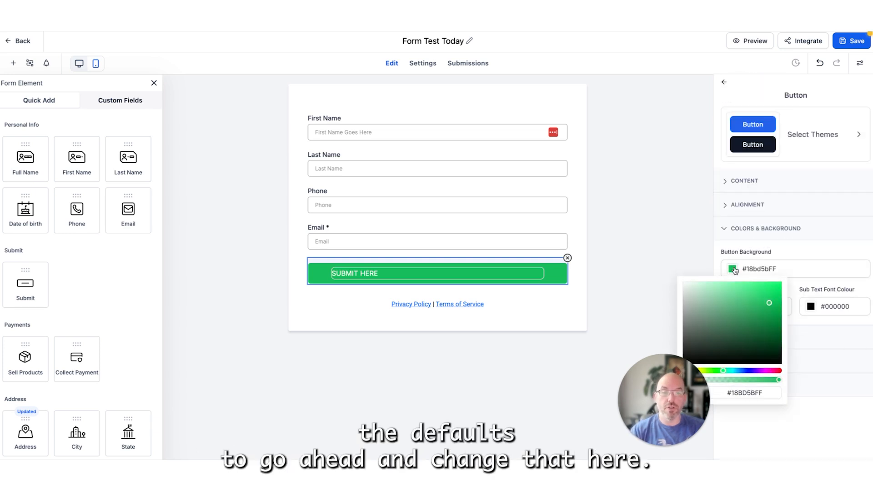
left_click(747, 371)
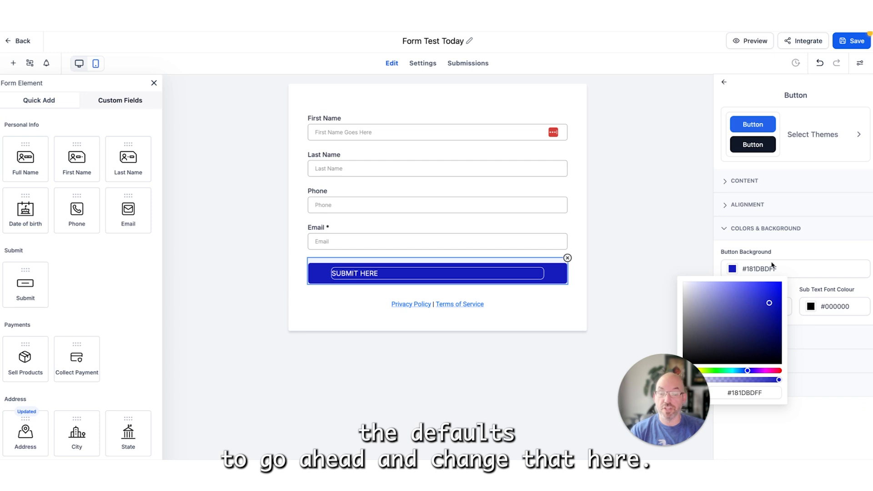
left_click(786, 323)
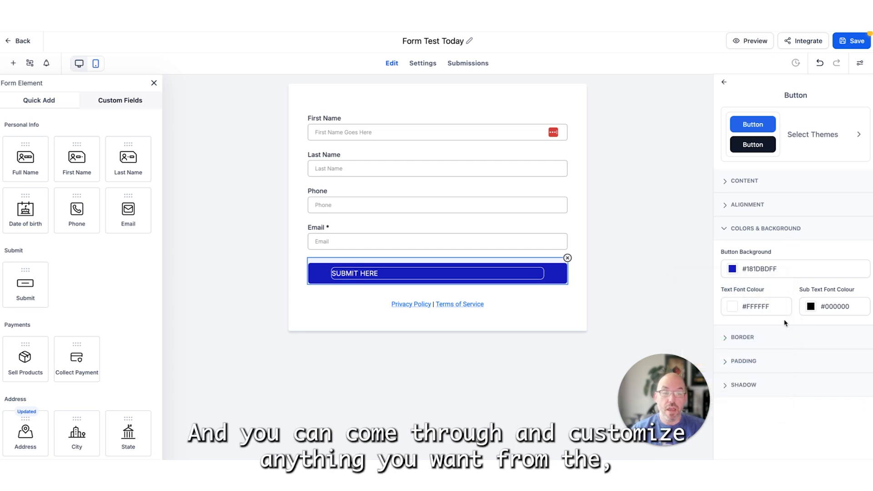
- Review the submit button's border options and try left alignment before setting it back to center
left_click(747, 339)
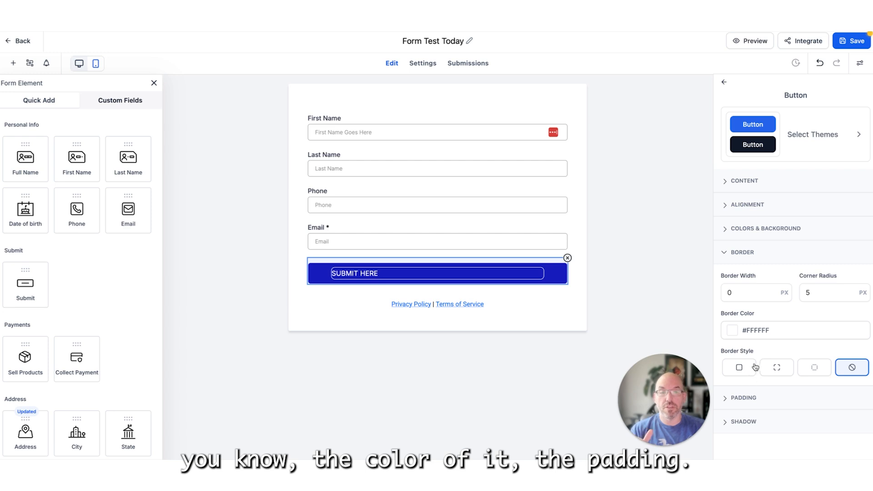
left_click(756, 208)
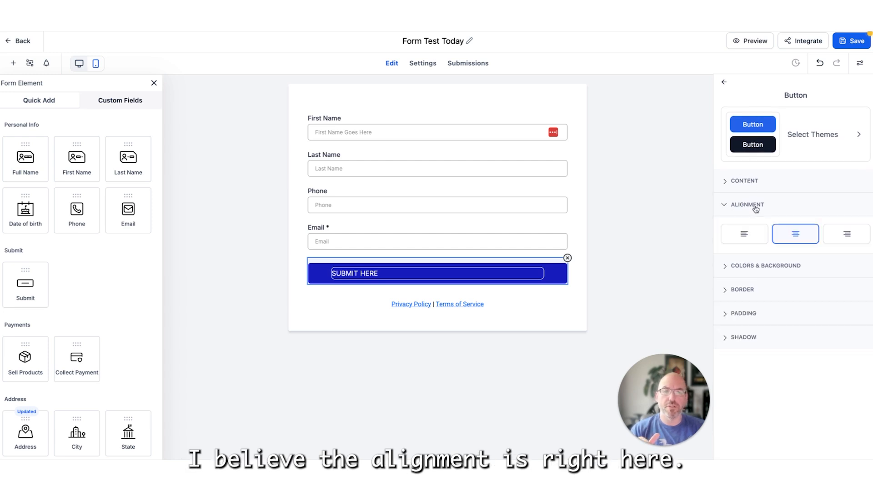
left_click(754, 241)
left_click(781, 243)
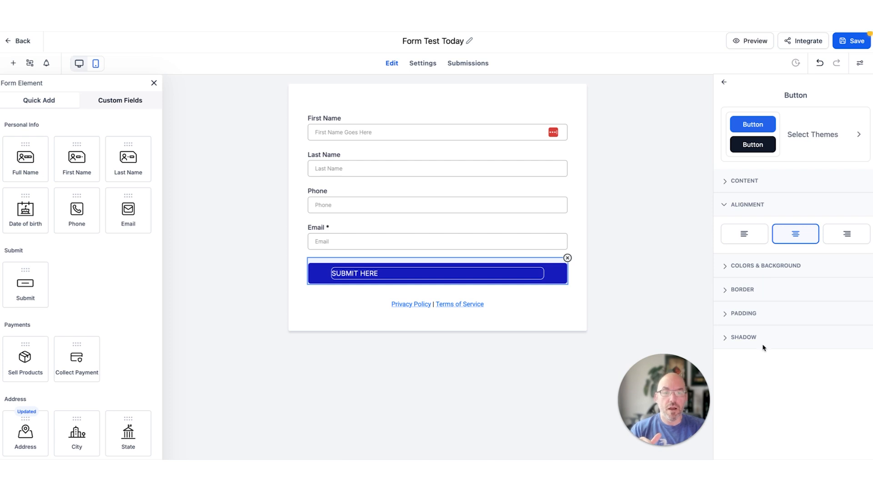
- Set the submit button's shadow color to black, #000000FF
left_click(756, 318)
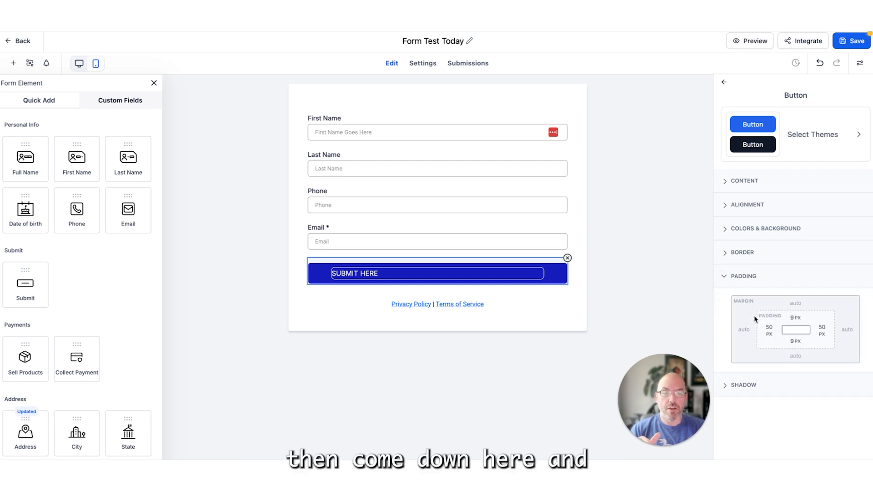
left_click(744, 386)
scroll(744, 373, "down", 1)
left_click(736, 349)
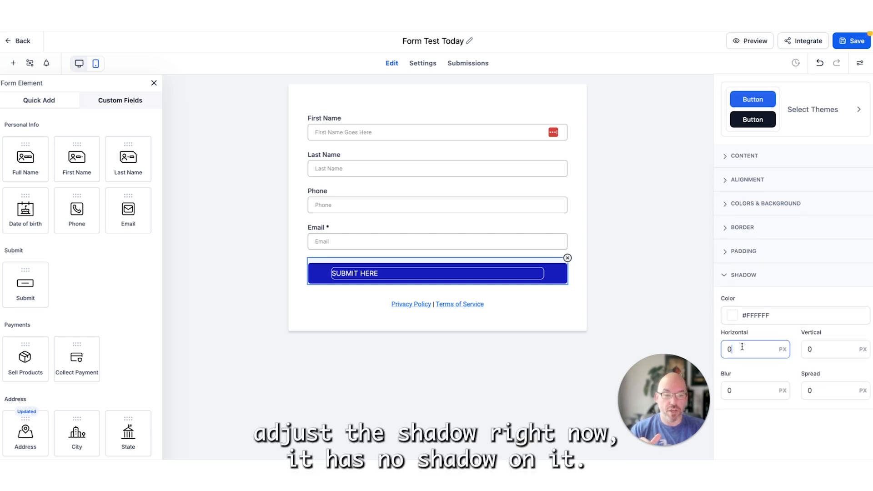
left_click(732, 314)
left_click_drag(742, 360, 783, 412)
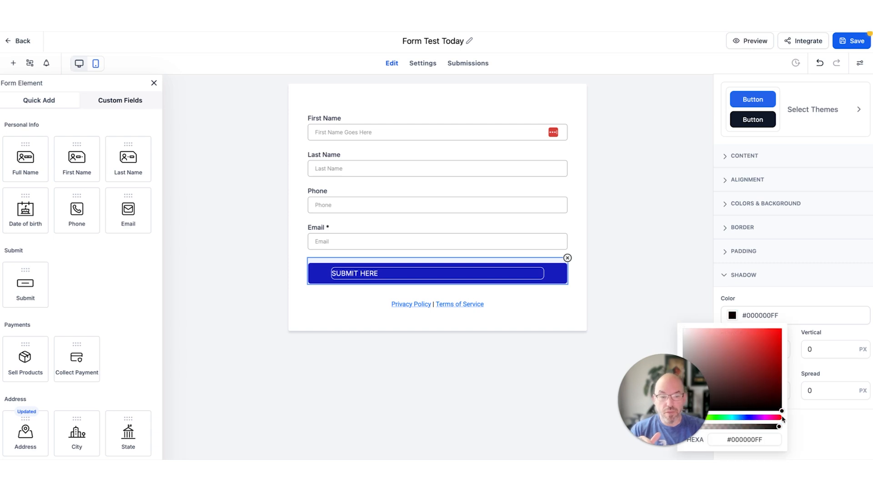
left_click(787, 302)
- Set the submit button shadow's horizontal and vertical offsets, blur and spread to 5 px each, and deselect the button
left_click_drag(753, 348, 690, 350)
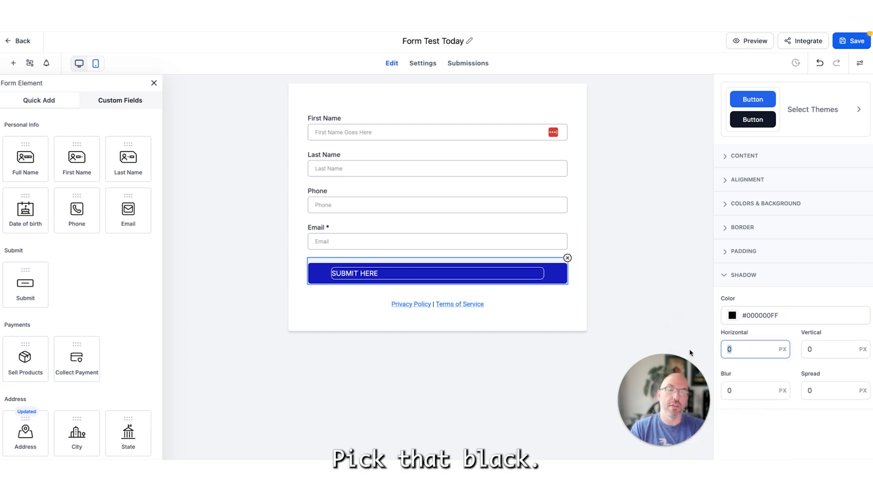
type("5")
key("Tab")
type("5")
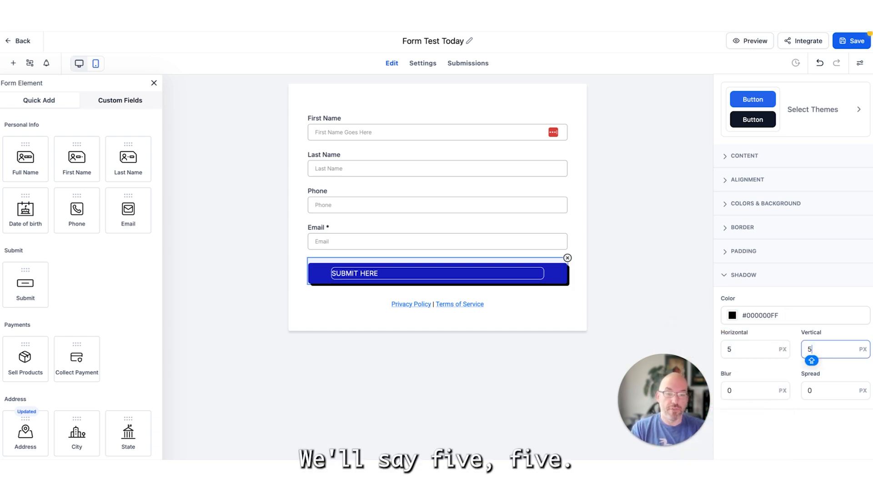
key("Tab")
type("5")
key("Tab")
type("5")
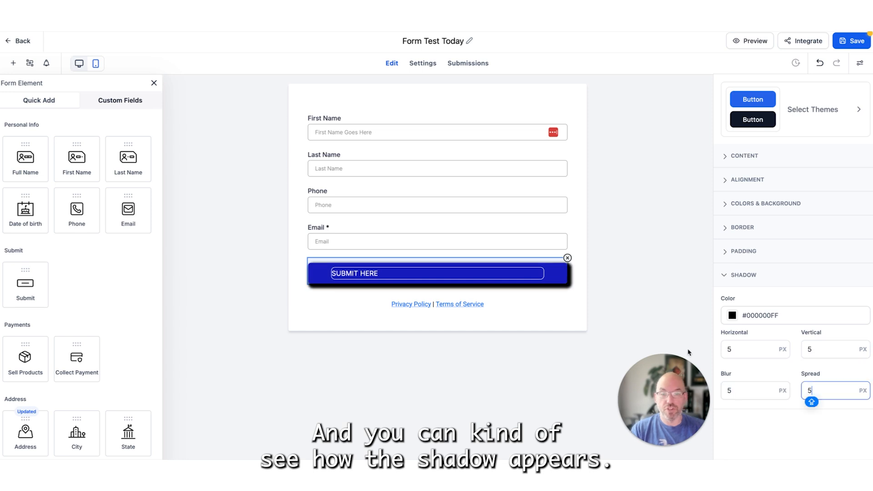
left_click(568, 288)
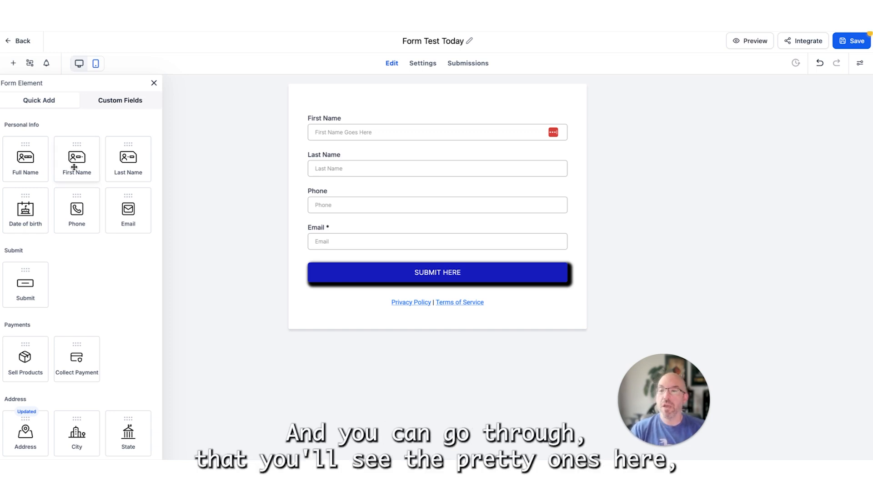
- Add the Address element below the Email field, trying it under Last Name before moving it back below Email
scroll(88, 228, "down", 5)
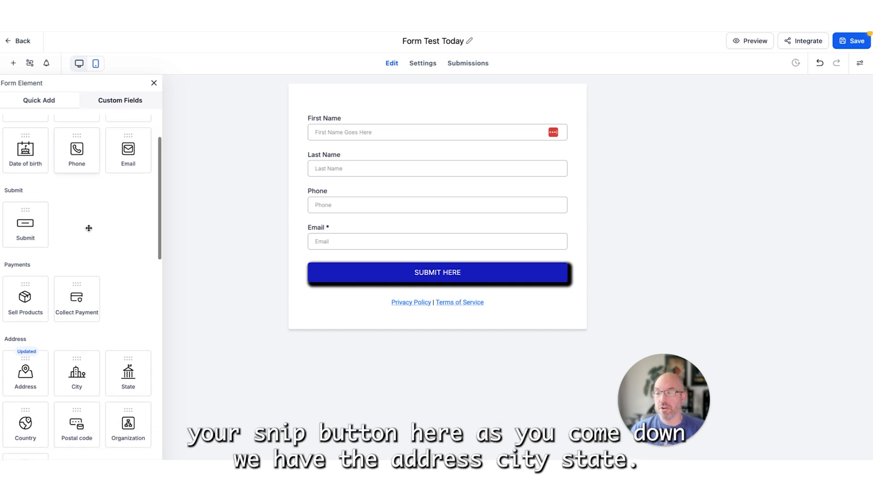
scroll(89, 228, "down", 1)
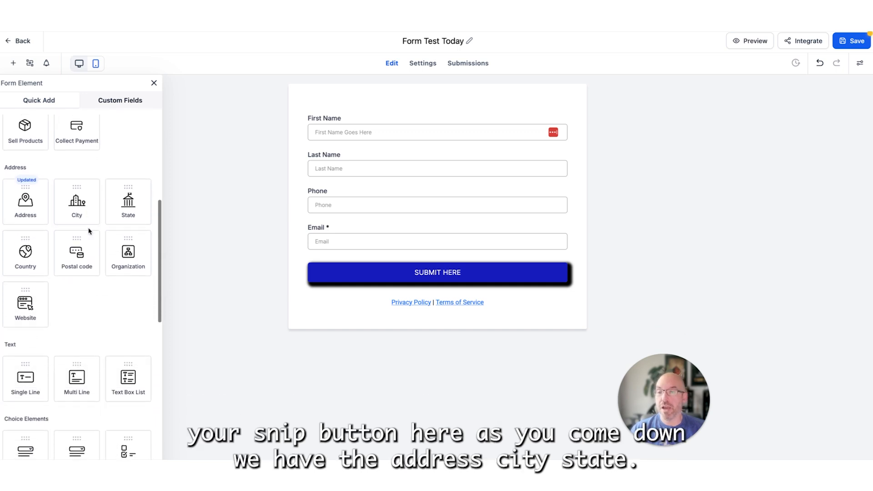
left_click_drag(15, 195, 358, 289)
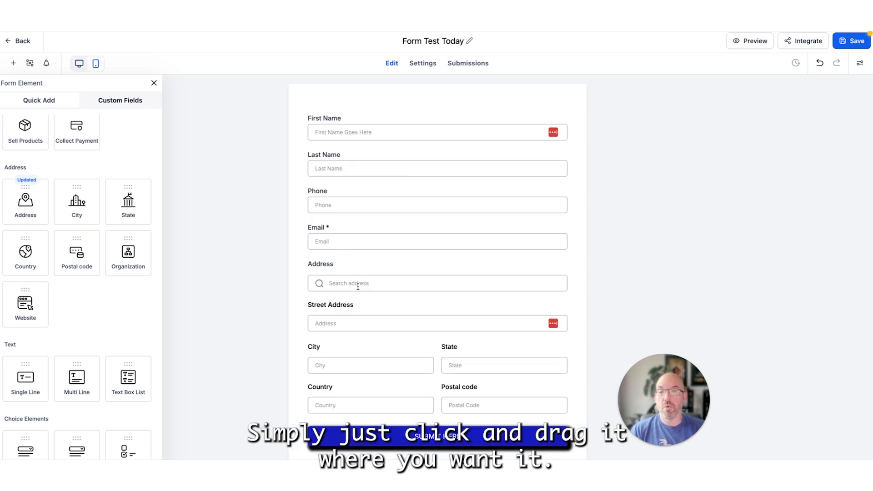
left_click_drag(317, 269, 327, 195)
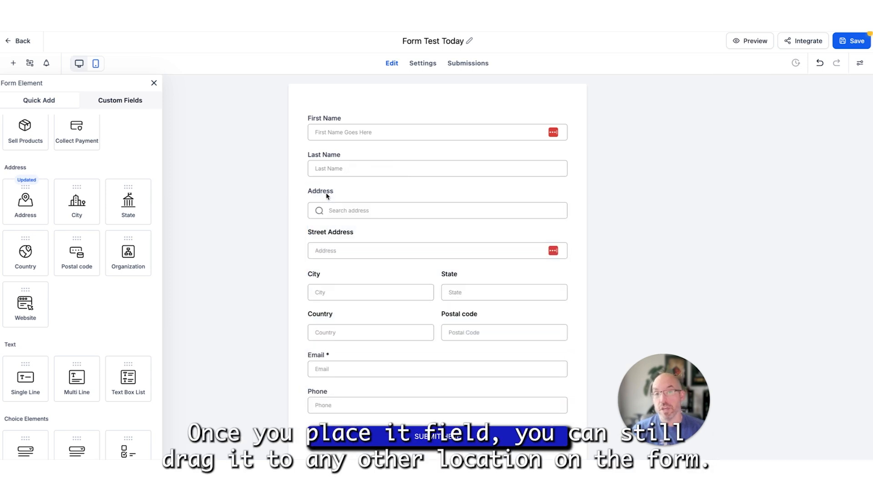
left_click_drag(327, 196, 331, 390)
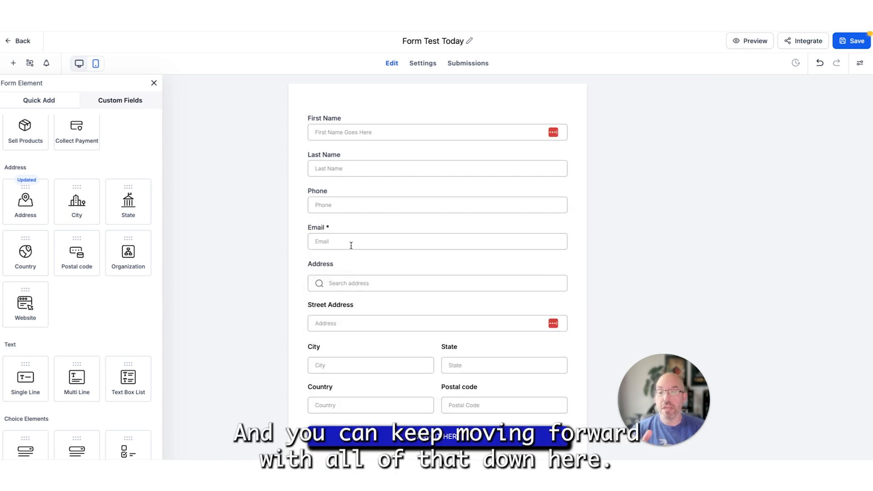
- Add a Website field between the address block and the submit button
scroll(373, 245, "down", 1)
left_click_drag(25, 305, 381, 384)
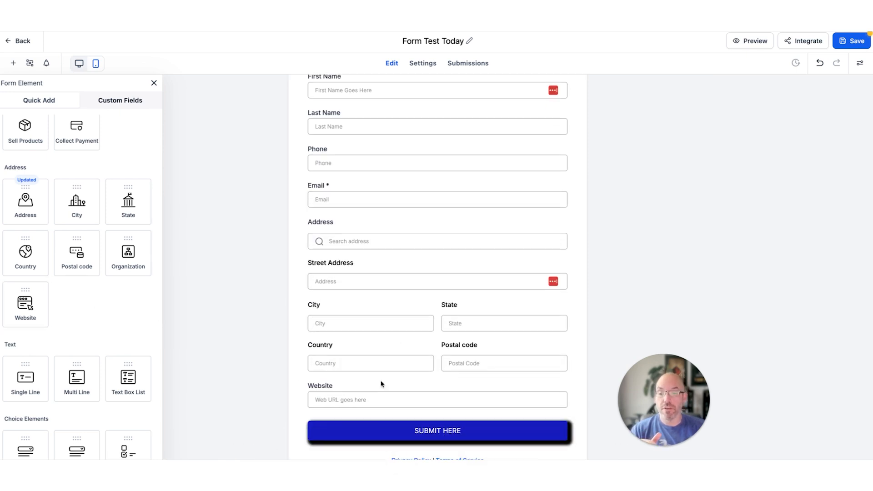
- Look through the remaining available form elements and review the options of the Address and Website fields
scroll(59, 295, "down", 5)
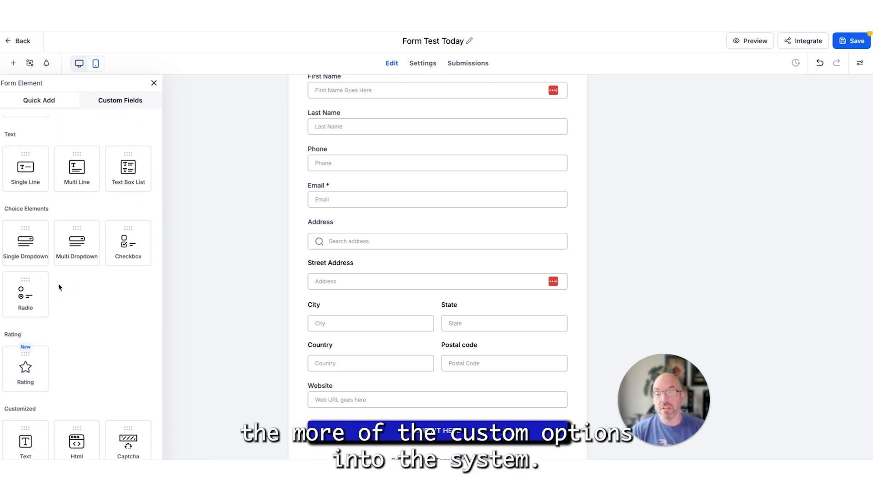
scroll(59, 288, "down", 2)
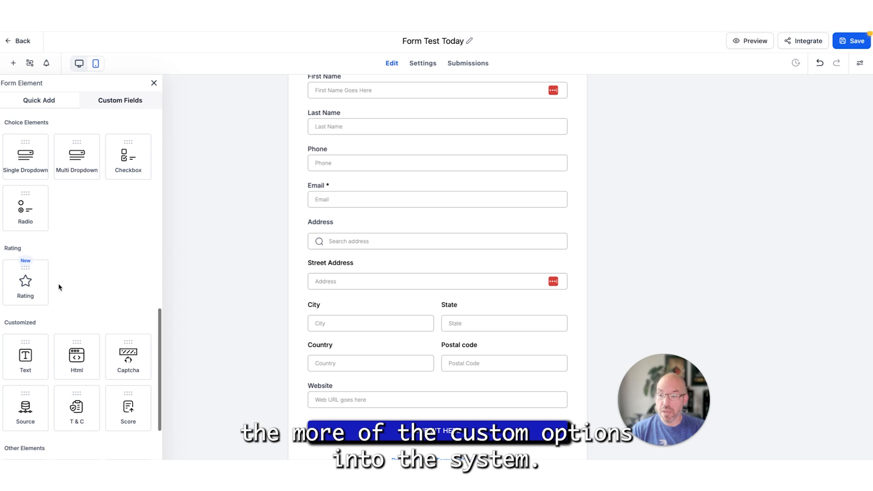
scroll(59, 287, "down", 3)
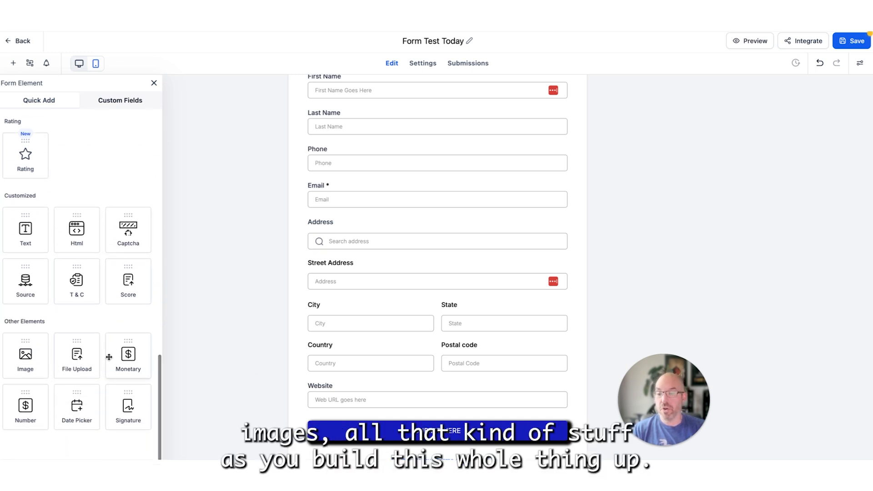
scroll(109, 357, "up", 5)
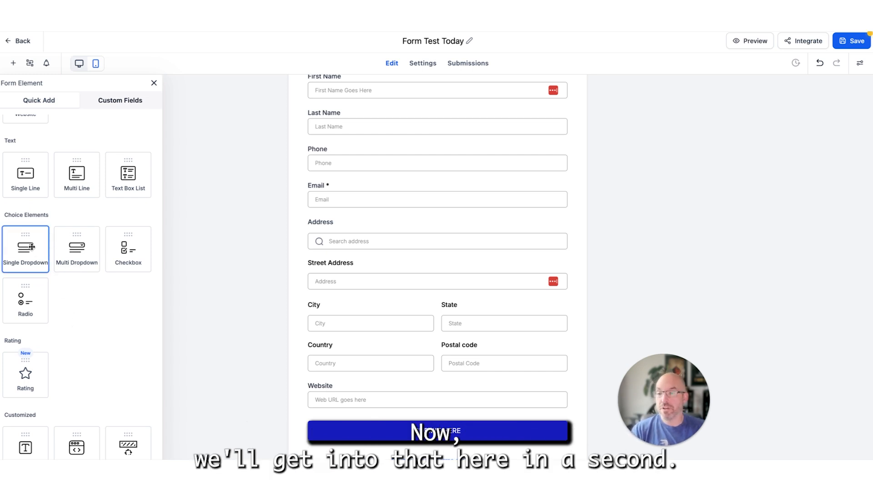
scroll(32, 246, "up", 9)
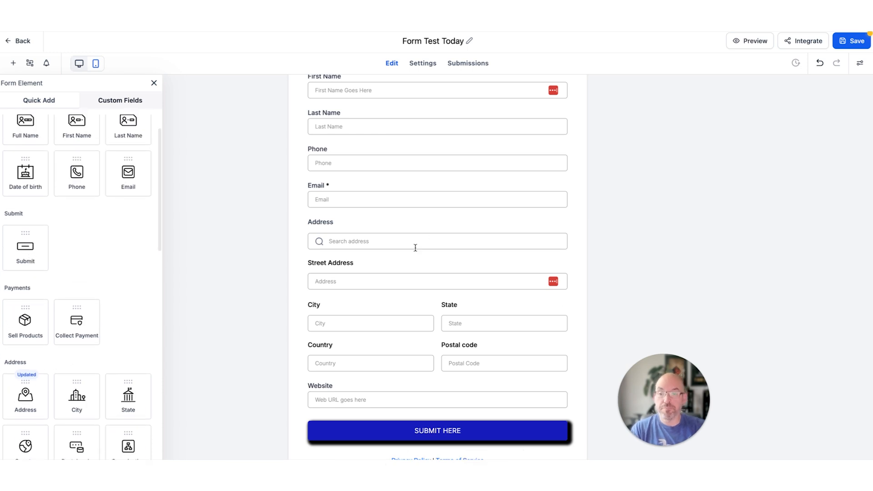
left_click(415, 255)
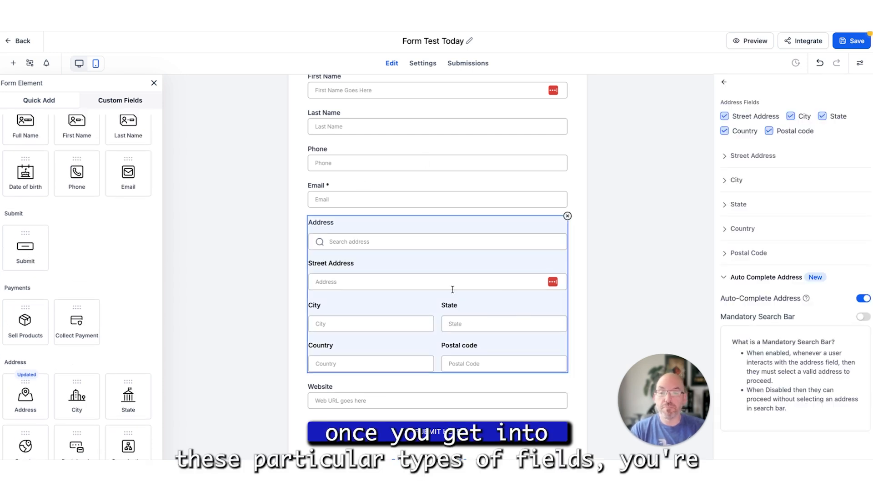
scroll(452, 291, "down", 1)
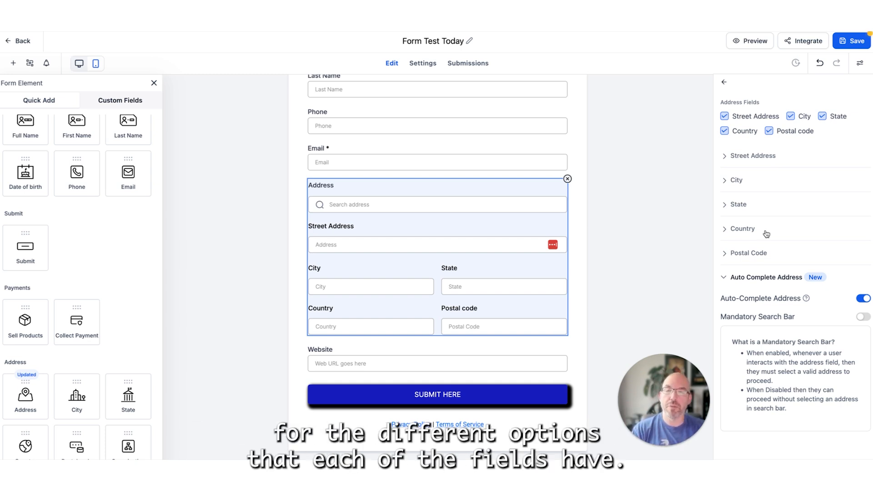
left_click(525, 348)
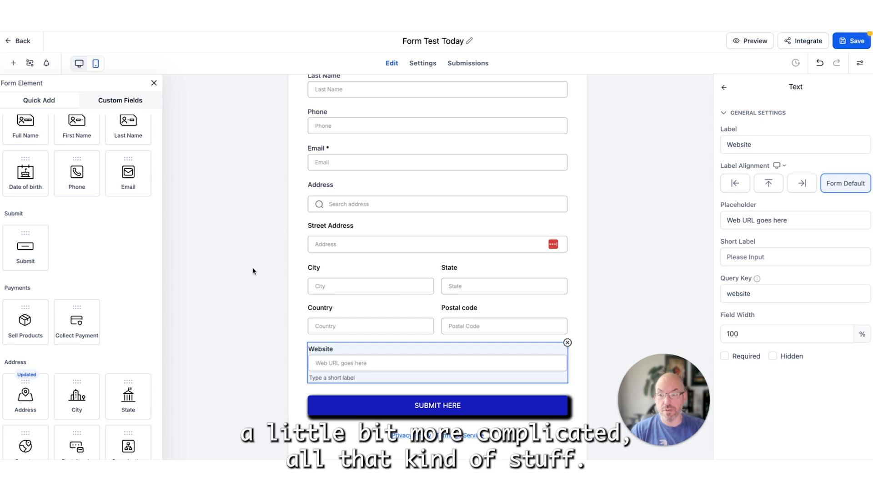
left_click(632, 98)
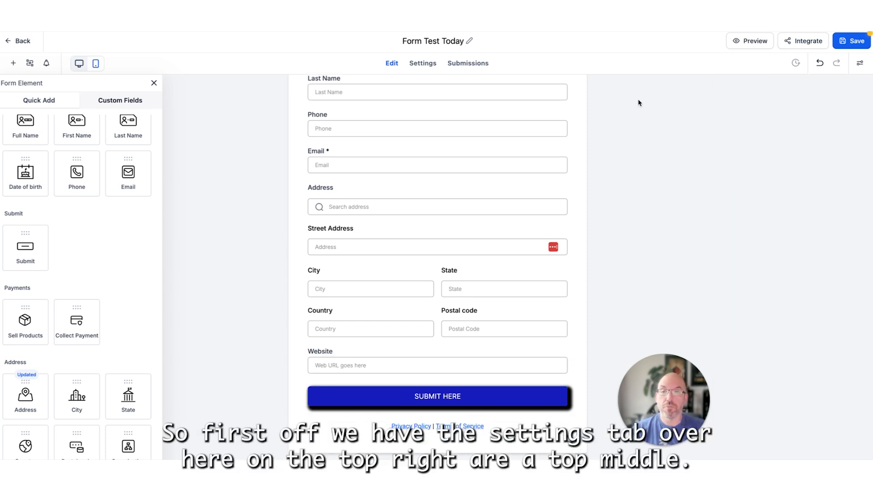
- Open the form's settings and review the On Submit choices and the default thank-you message with its preview
left_click(419, 62)
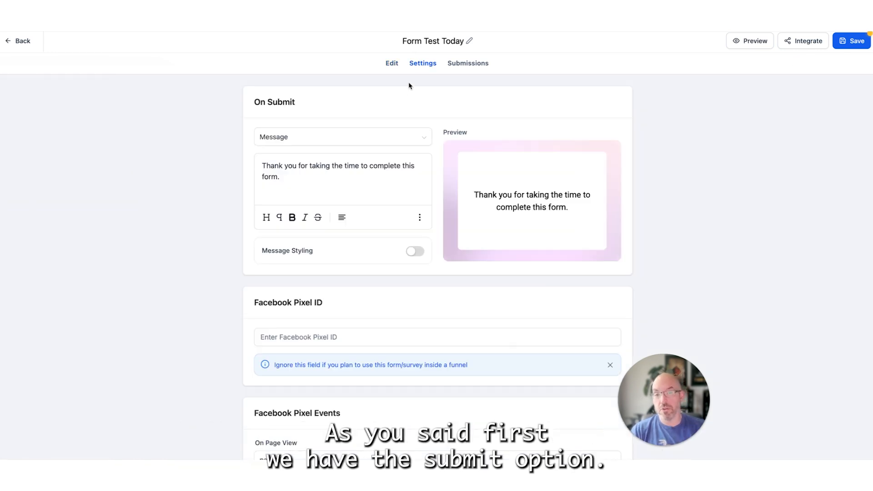
left_click(346, 139)
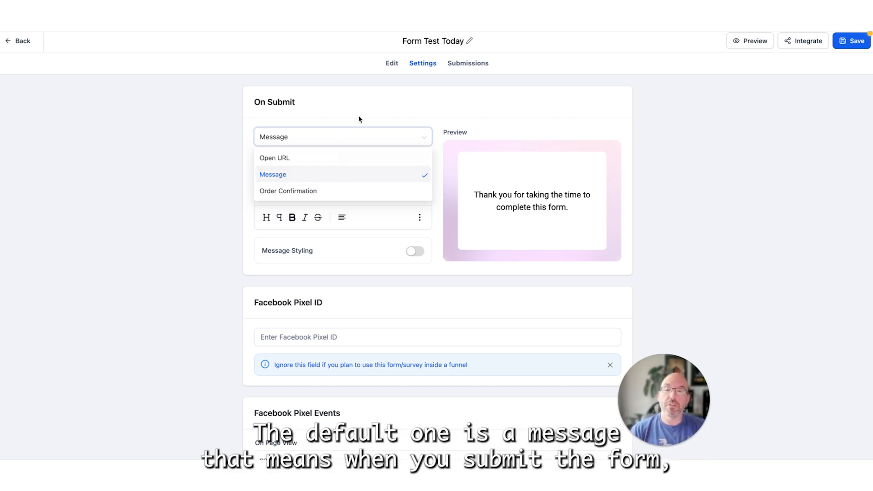
left_click(354, 137)
left_click(334, 177)
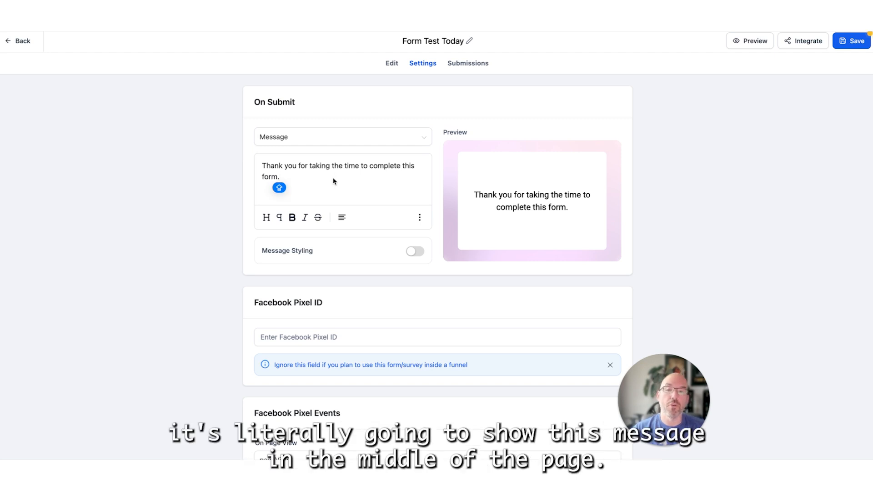
left_click_drag(478, 195, 581, 198)
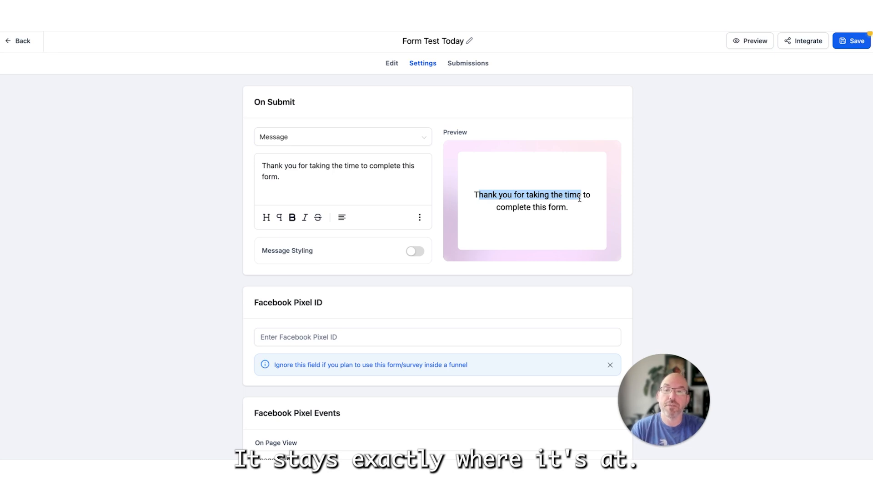
- Try Open URL and then Order Confirmation as the form's On Submit action
left_click(338, 138)
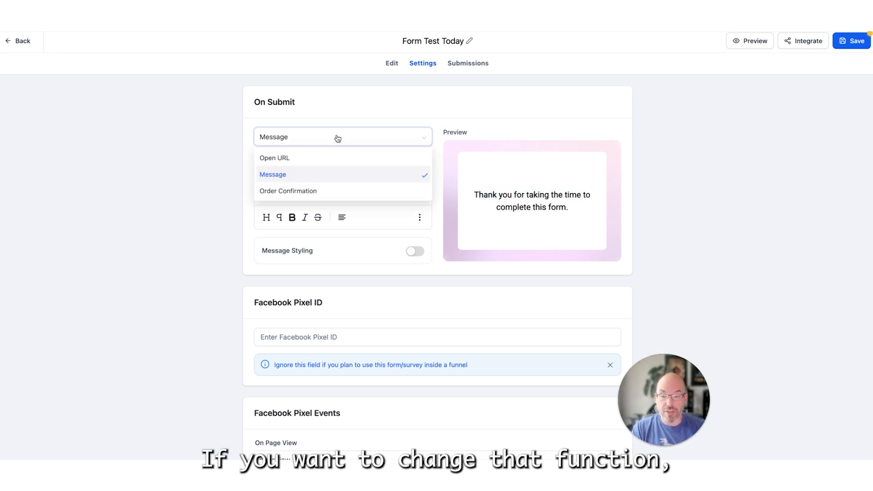
left_click(306, 158)
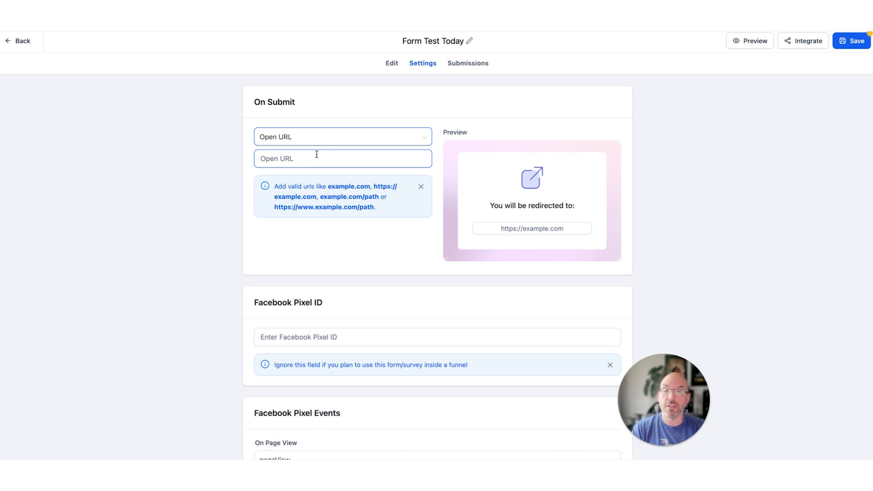
left_click(337, 138)
left_click(336, 195)
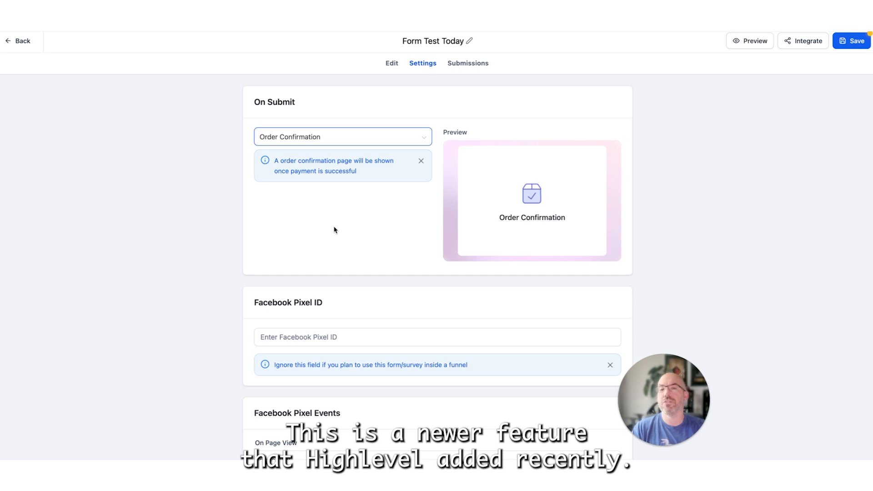
- Set the form's On Submit action to Open URL
left_click(347, 146)
left_click(341, 157)
left_click(342, 158)
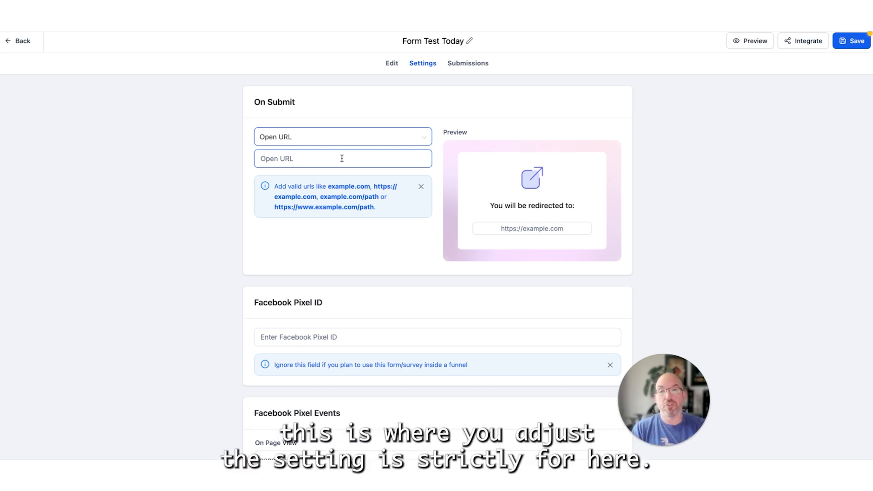
- Examine the Facebook Pixel ID field, the Facebook Pixel Events section and the general form settings
scroll(343, 228, "down", 5)
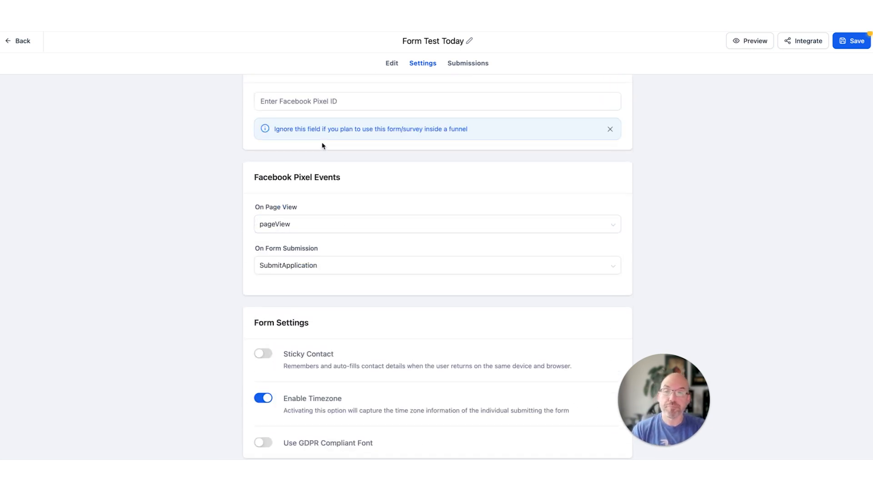
scroll(323, 146, "up", 2)
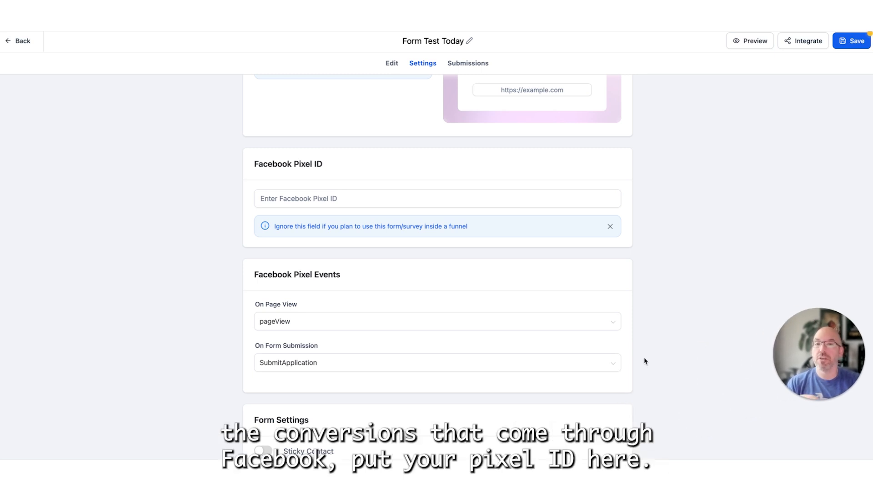
left_click(397, 198)
scroll(397, 199, "down", 3)
left_click(315, 206)
scroll(341, 187, "up", 3)
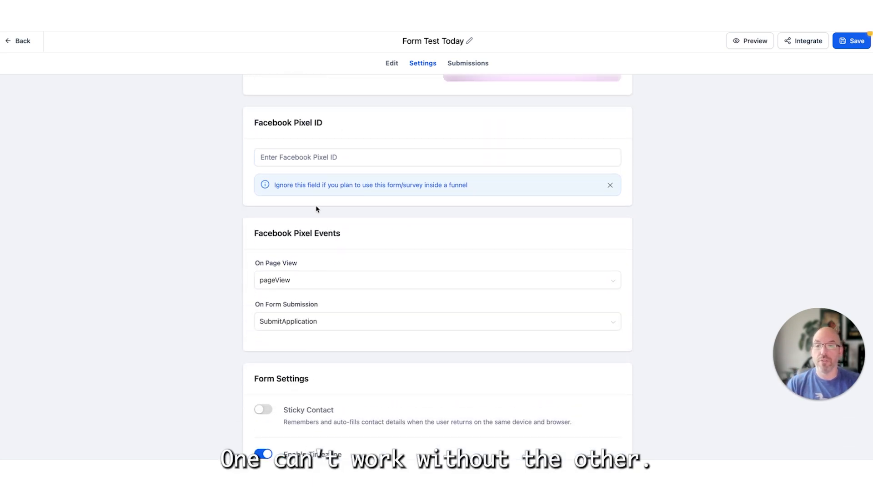
left_click(309, 160)
scroll(336, 196, "down", 3)
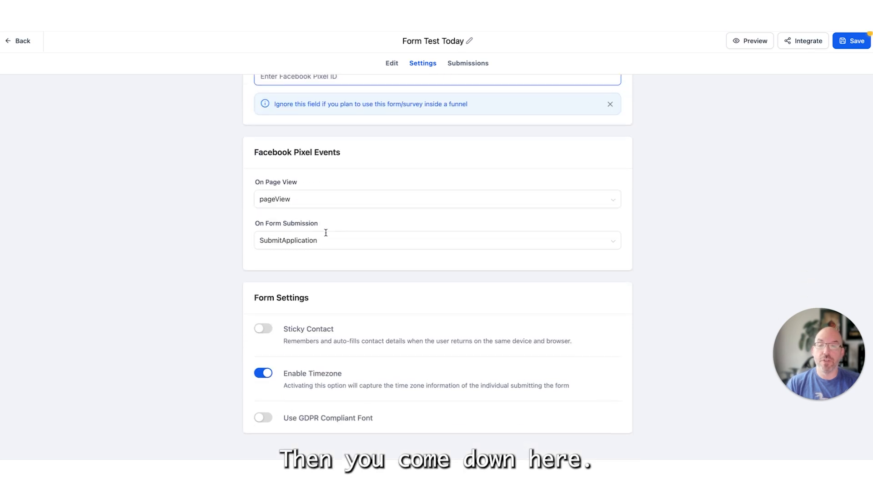
- Review the Facebook Pixel event choices for On Page View, leaving pageView selected
left_click(297, 205)
scroll(304, 300, "down", 3)
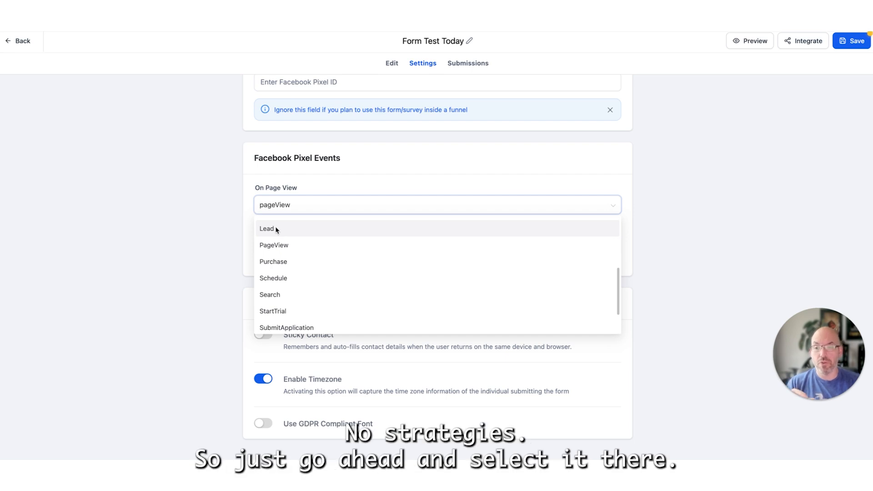
left_click(343, 189)
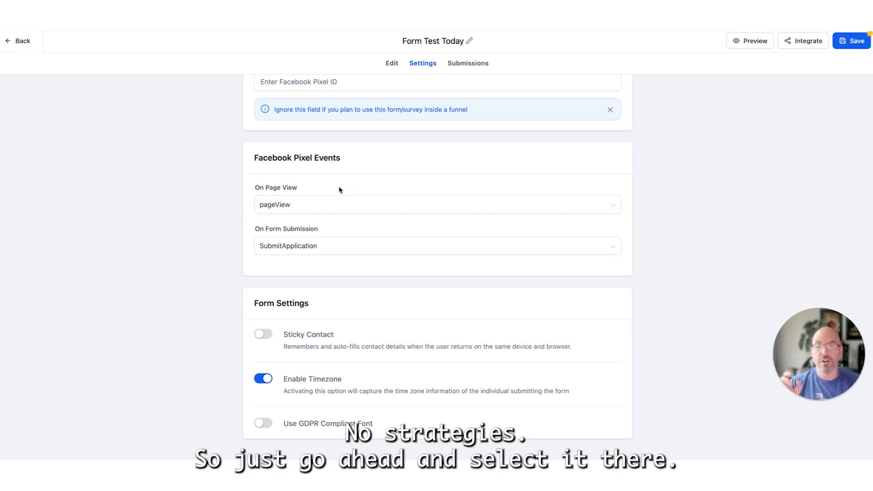
left_click(314, 205)
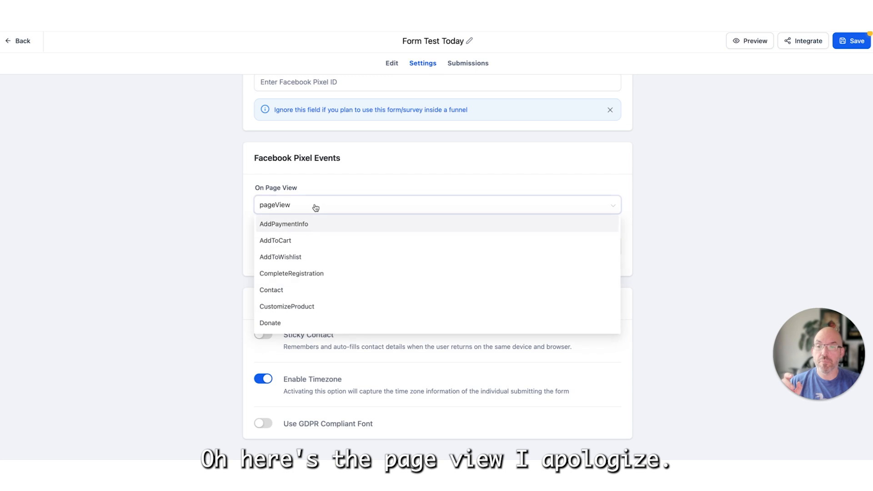
left_click(262, 189)
- Set the Facebook Pixel event for On Form Submission to Lead
left_click(290, 245)
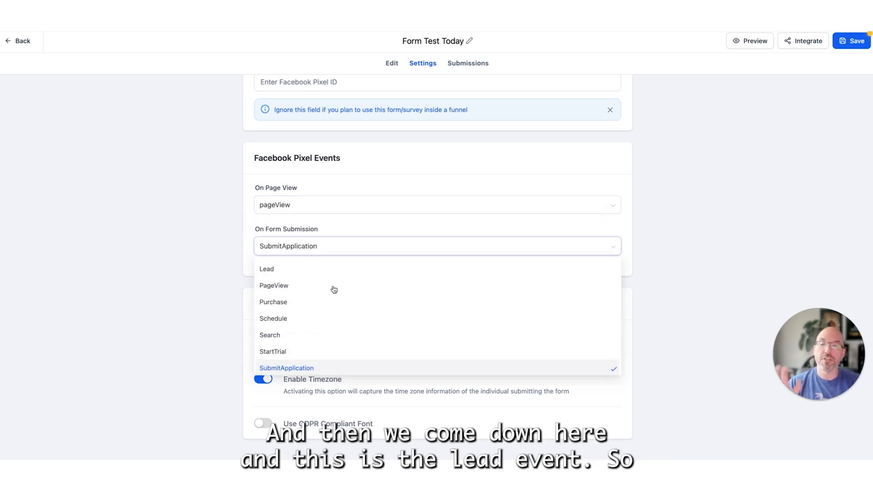
left_click(292, 270)
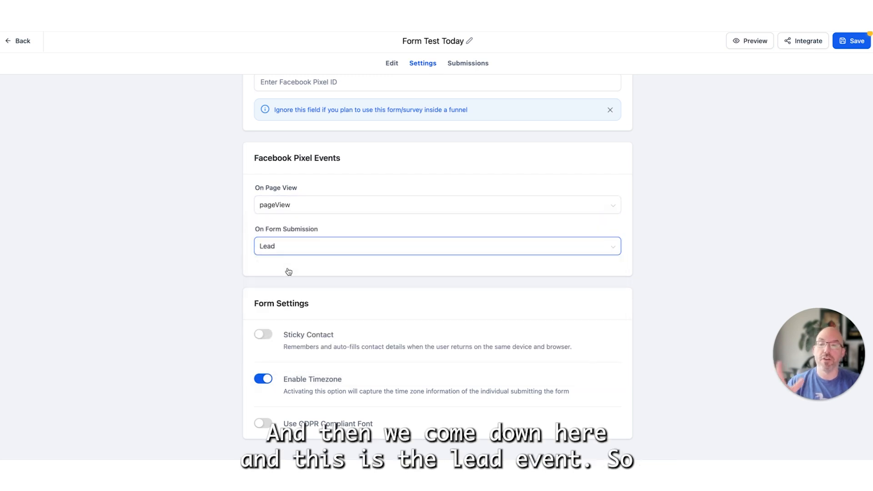
left_click(300, 248)
scroll(637, 193, "up", 5)
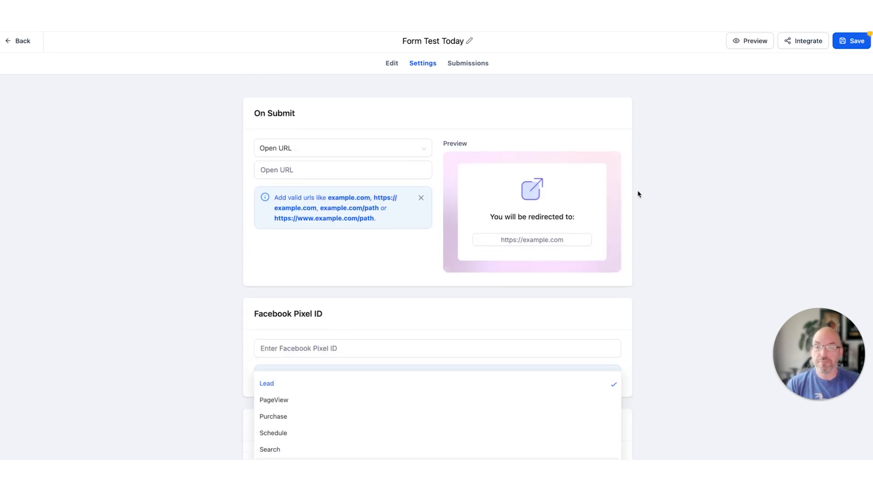
- View the form's submissions page and return to editing the form's fields
left_click(482, 64)
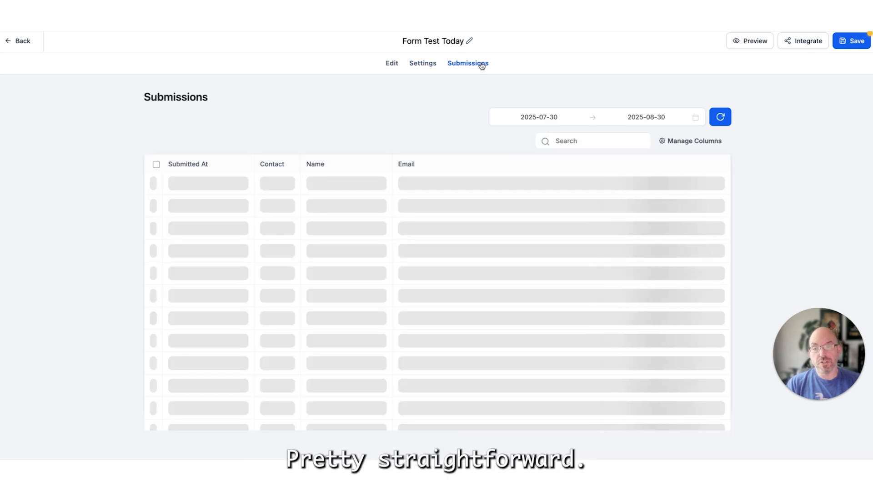
left_click(426, 68)
left_click(390, 66)
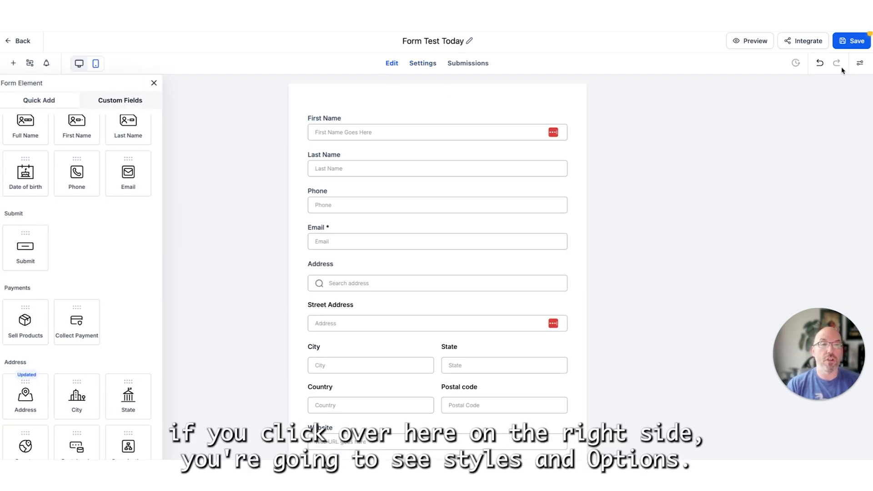
- Open the form's styles and options, try the Single Line layout, and set the layout type to Two Column
left_click(859, 66)
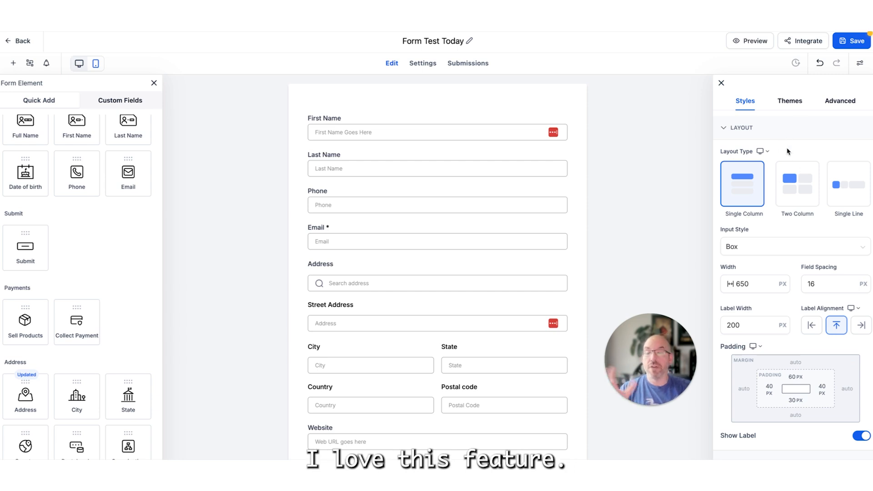
left_click(798, 194)
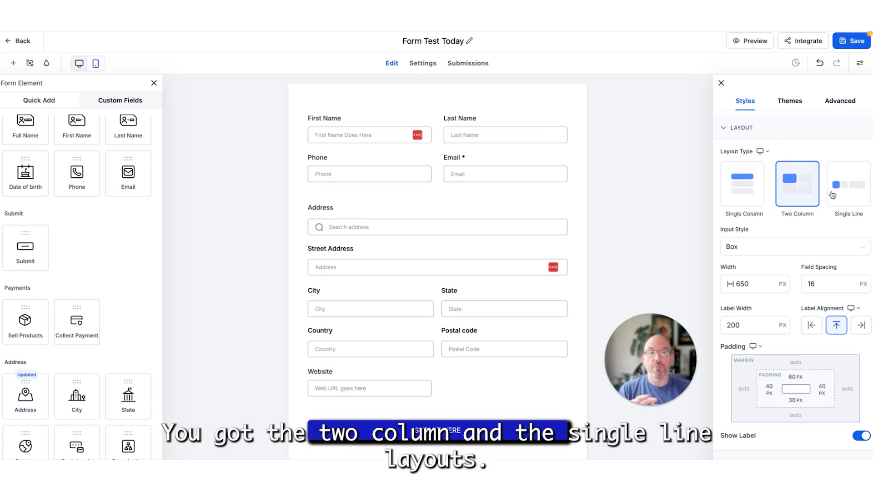
left_click(839, 194)
left_click(803, 195)
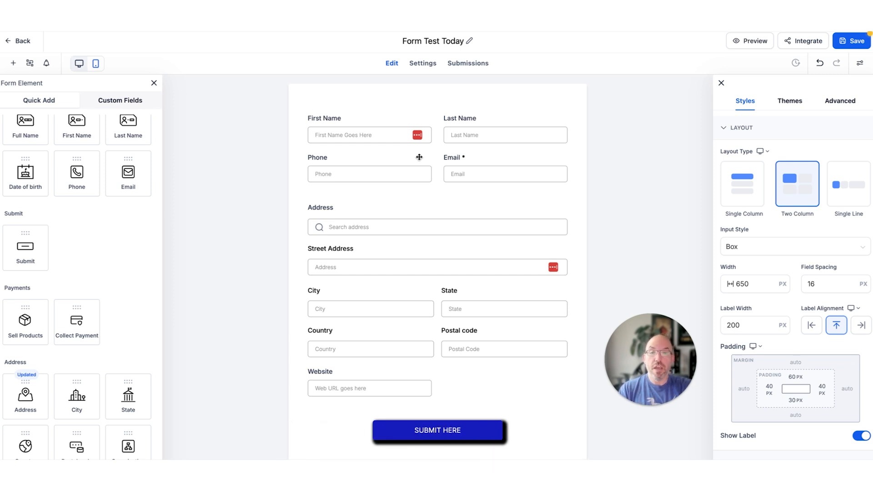
- Try a field width of 100% for the Email field
left_click(395, 166)
left_click(486, 159)
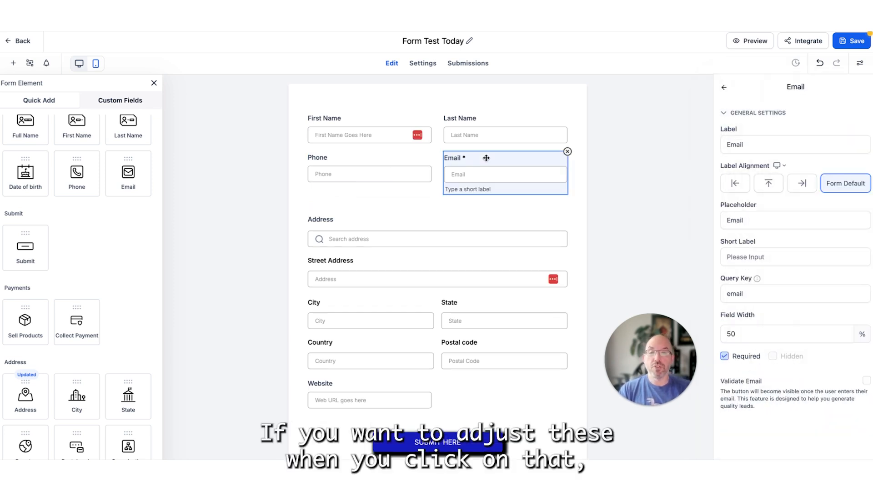
left_click_drag(759, 337, 704, 336)
type("100")
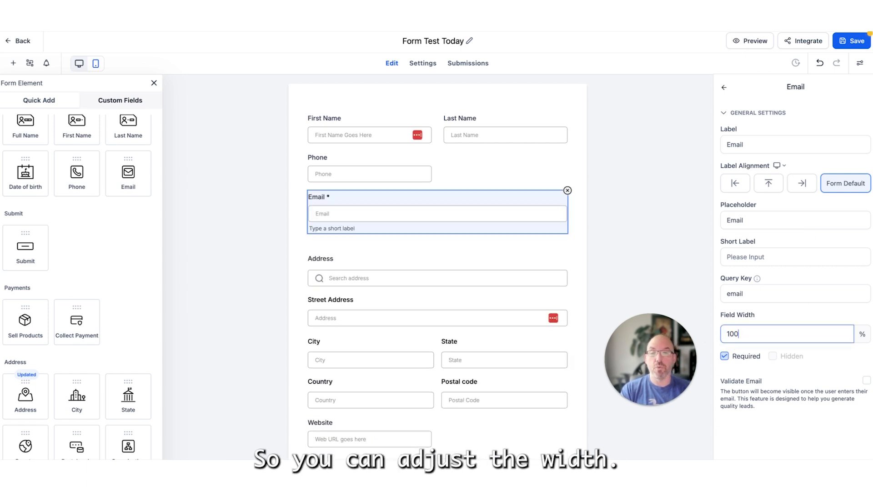
- Set the Email field's width to 33%
left_click_drag(723, 334, 751, 337)
type("25")
key("BackSpace")
key("BackSpace")
type("33")
- Set the Phone field's width to 33%
left_click(393, 159)
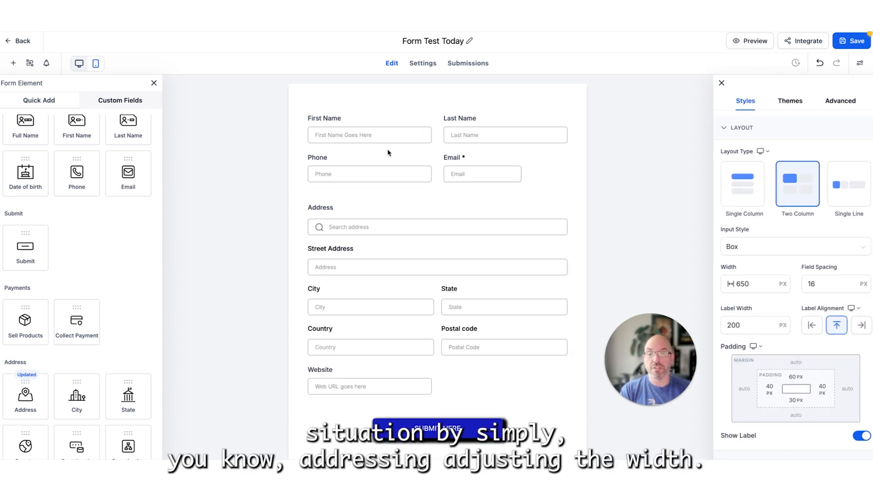
left_click(384, 156)
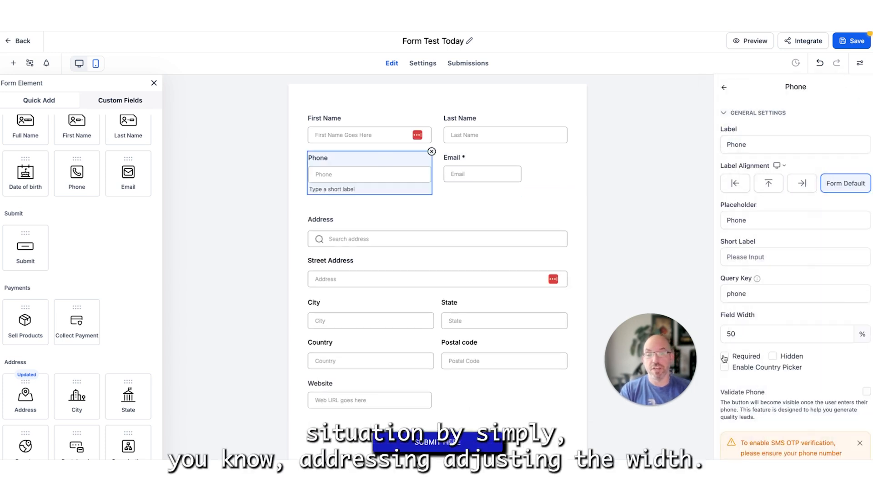
left_click_drag(727, 334, 734, 335)
type("33")
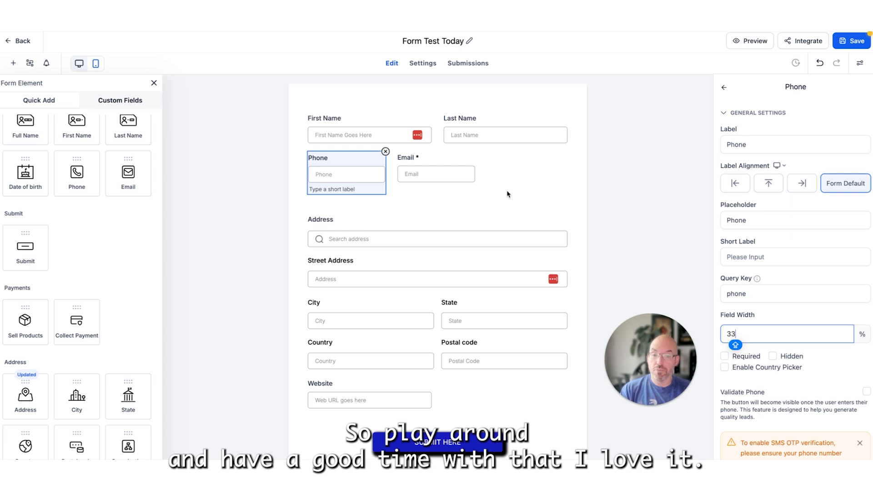
- Try the Line input style for the whole form and restore the Box style
left_click(860, 63)
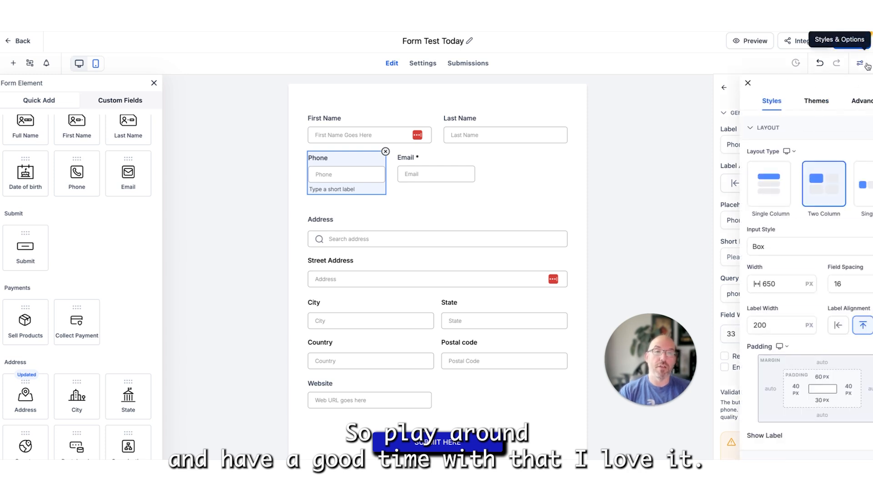
scroll(791, 200, "down", 2)
left_click(792, 194)
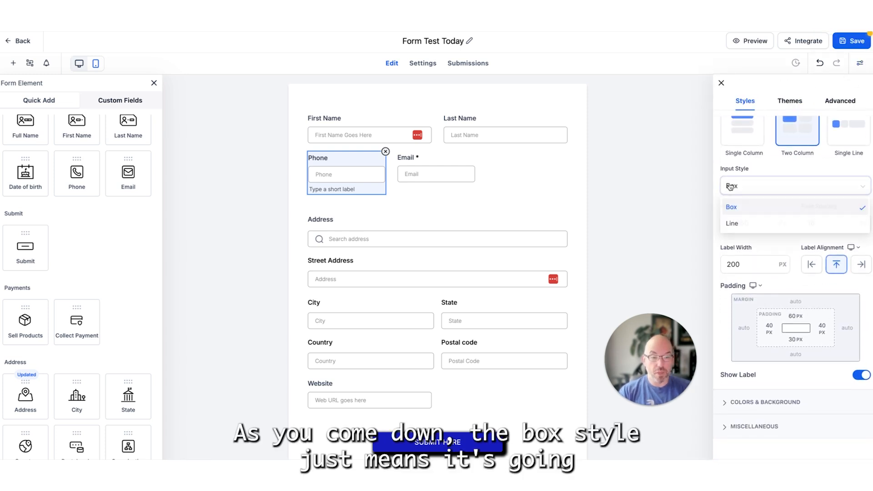
left_click(753, 224)
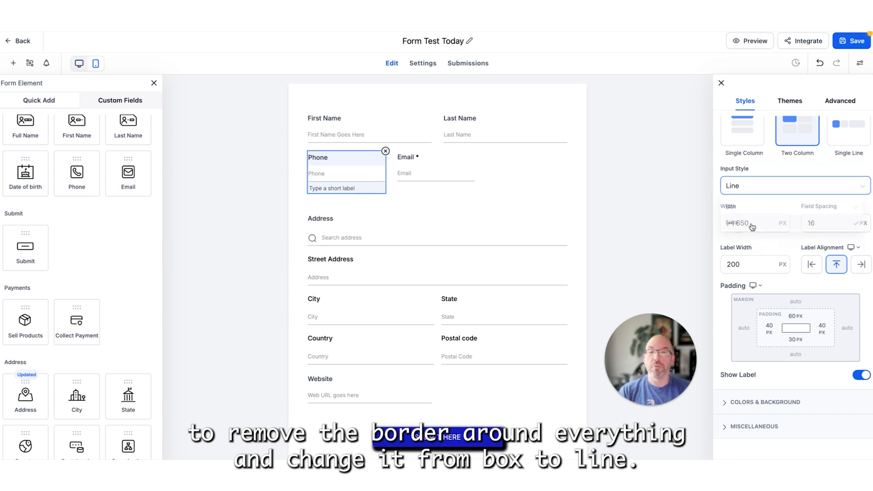
left_click(755, 190)
left_click(752, 205)
- Try a form width of 800 px and restore it to 650 px
left_click(757, 226)
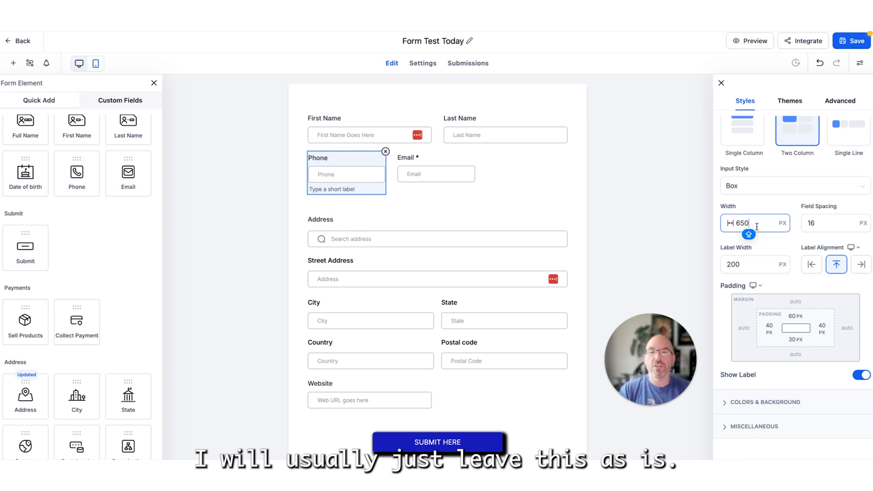
left_click_drag(757, 226, 726, 224)
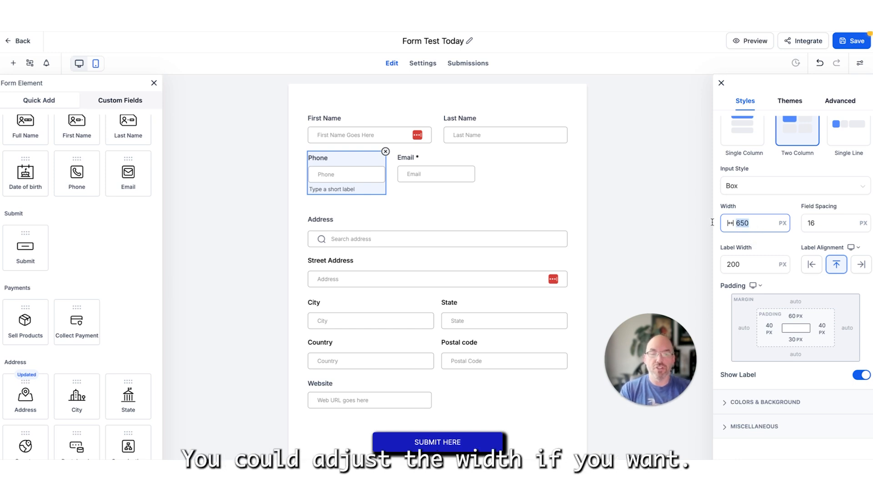
type("800")
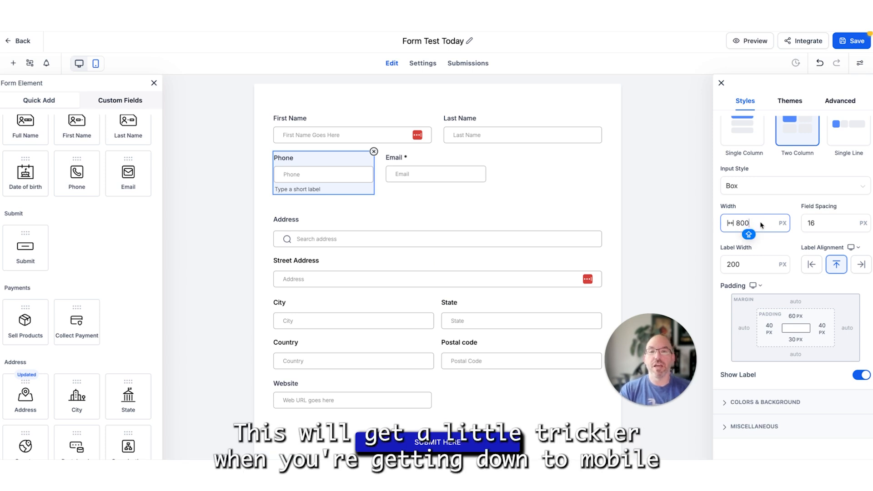
left_click_drag(762, 225, 728, 224)
type("650")
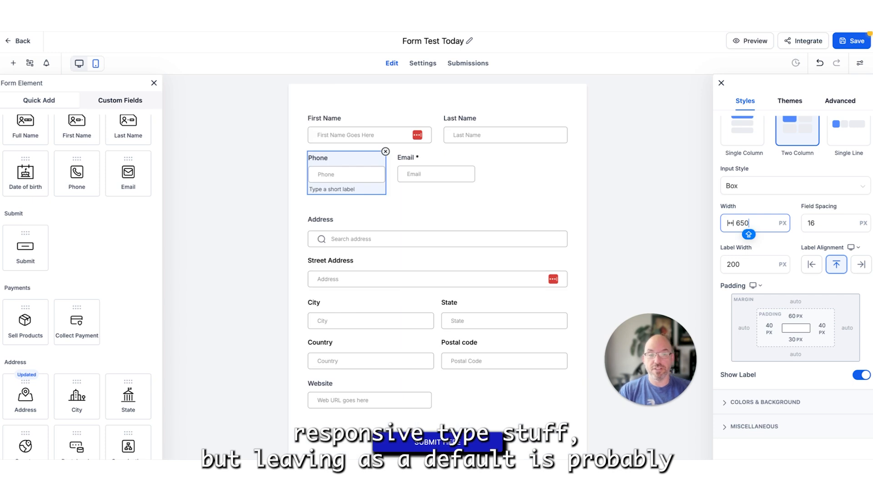
left_click(834, 227)
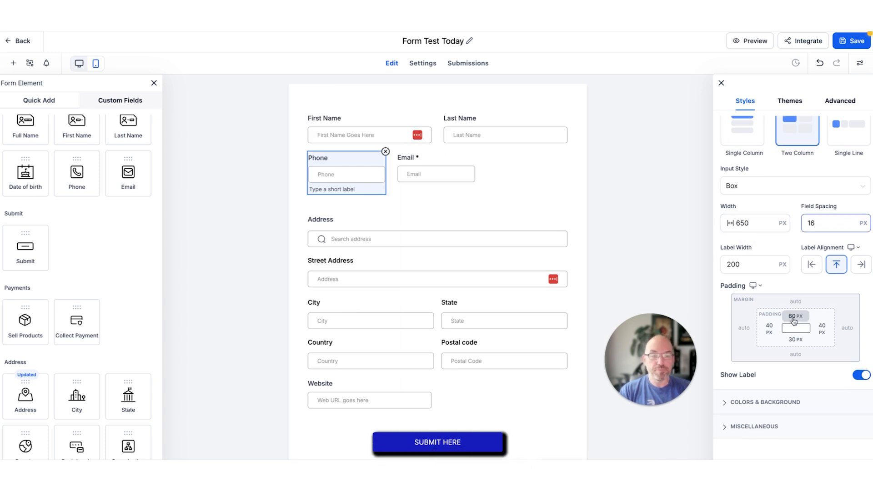
- Examine the form's color and background options and browse the available form themes
left_click(774, 403)
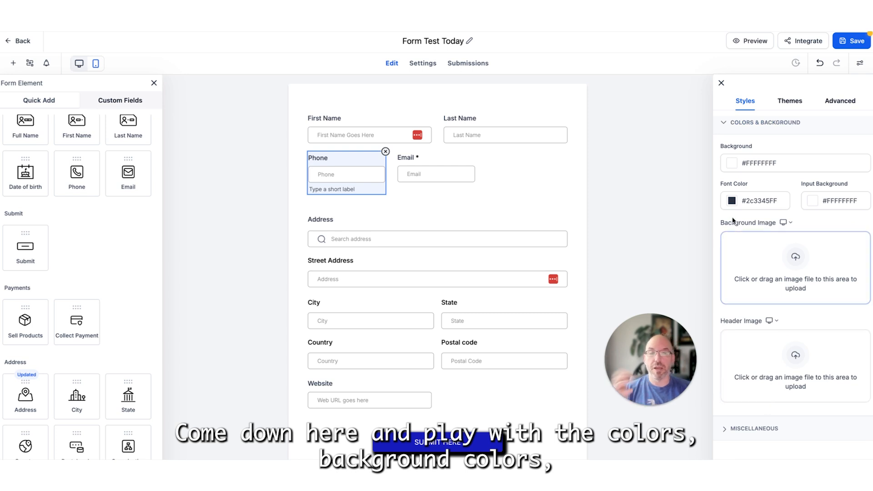
scroll(773, 234, "up", 1)
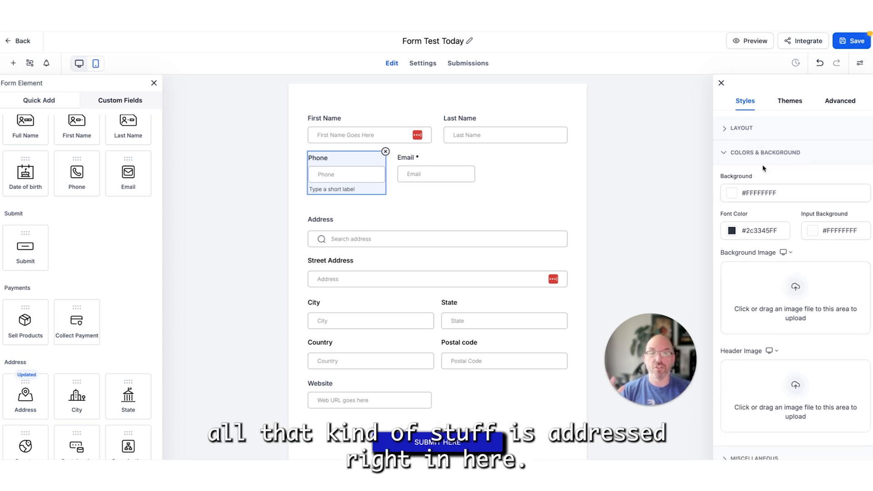
left_click(790, 102)
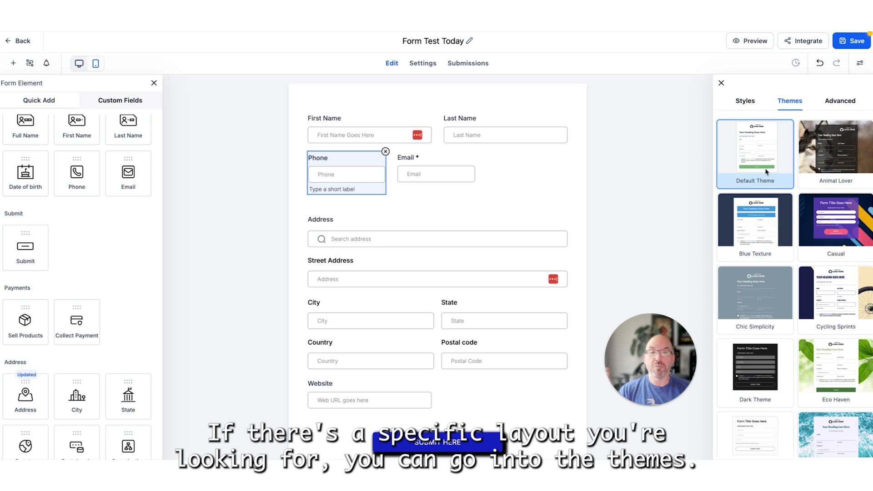
scroll(765, 174, "down", 5)
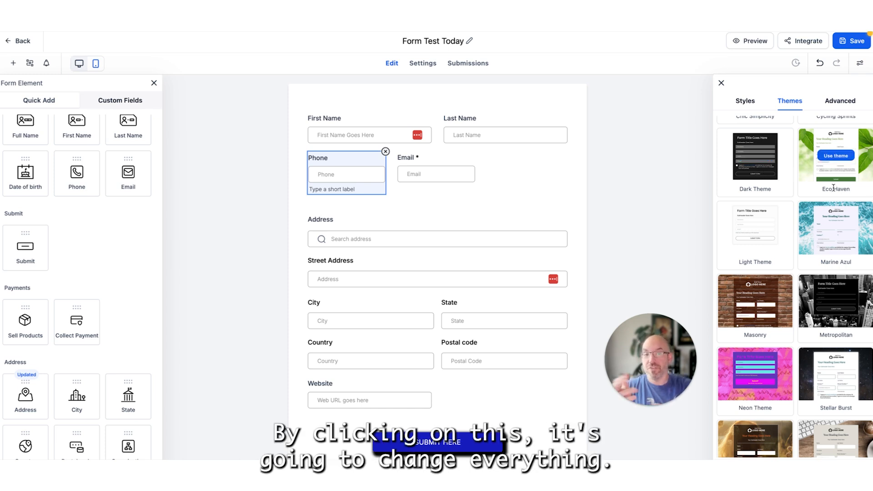
scroll(834, 187, "up", 5)
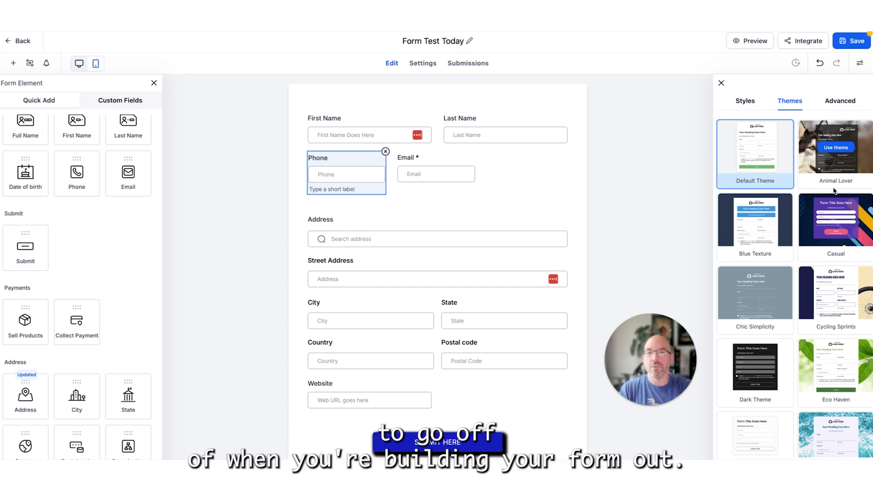
- Examine the advanced styling options for the form's border and shadow, input fields and labels
left_click(844, 101)
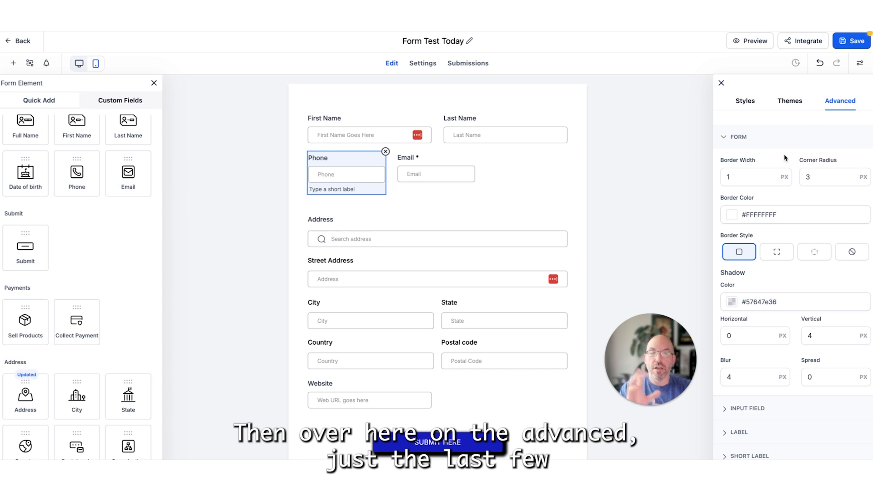
left_click(766, 178)
scroll(761, 178, "down", 2)
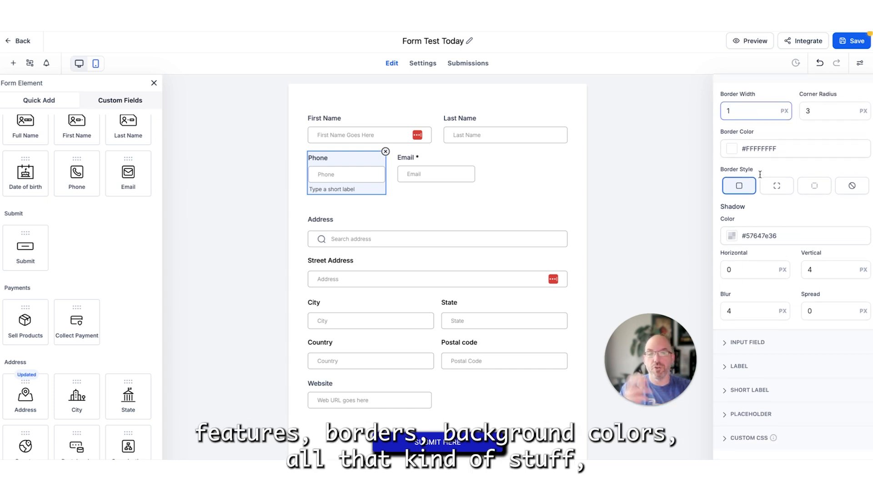
left_click(747, 346)
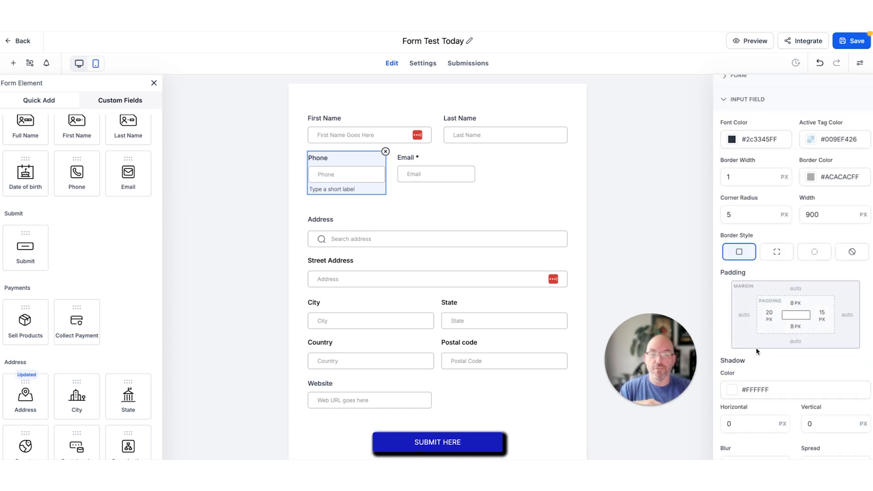
left_click(350, 262)
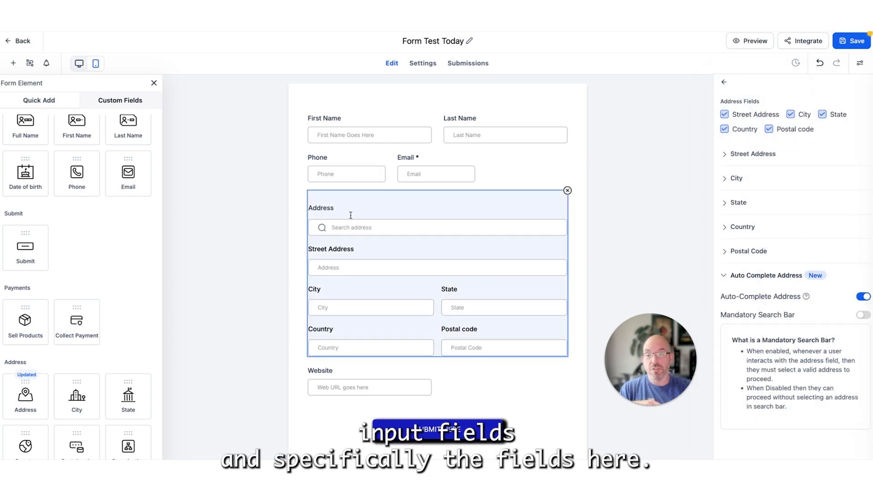
left_click(860, 63)
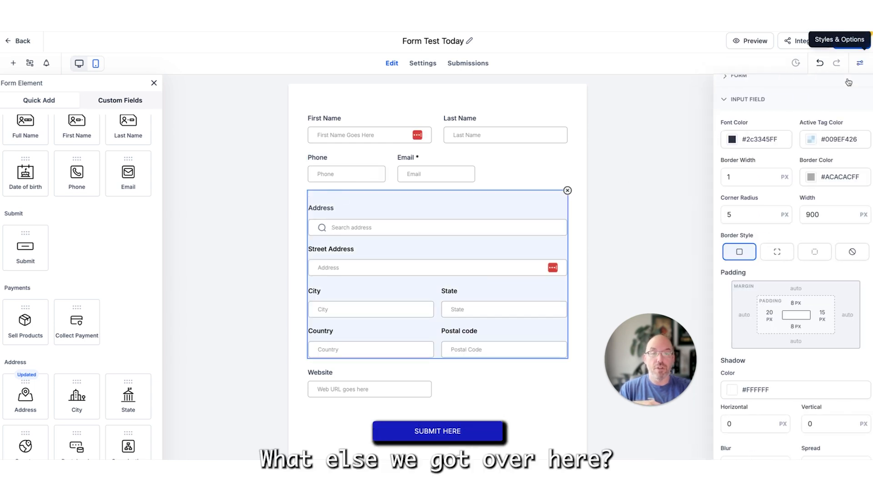
scroll(779, 270, "down", 4)
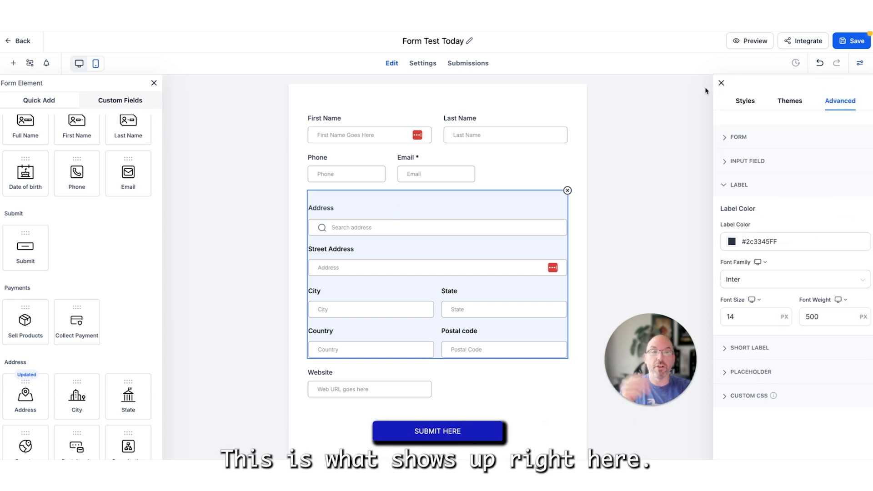
- Set the form's left padding to 117 px in the layout styles
left_click(757, 101)
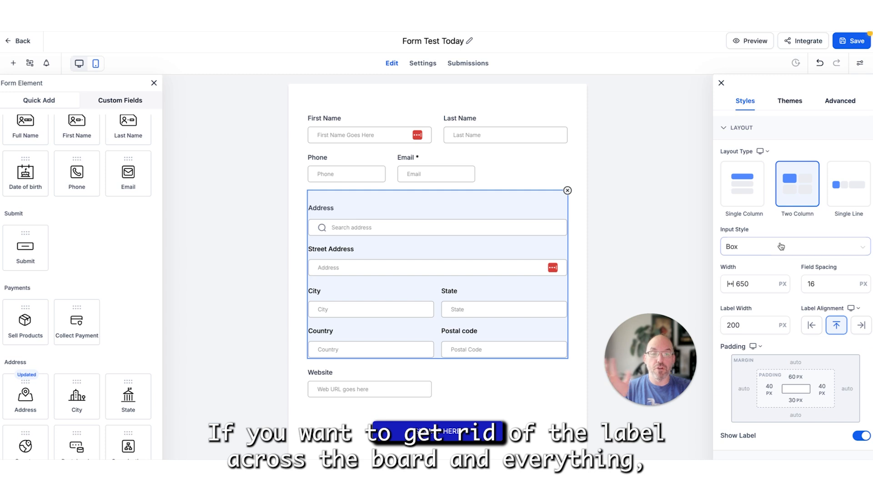
scroll(780, 262, "down", 2)
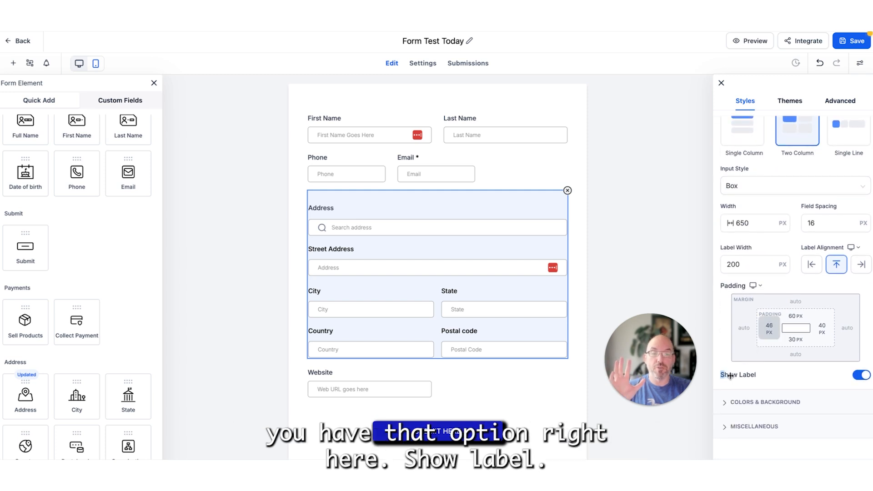
left_click_drag(724, 375, 759, 377)
- Try hiding the labels of all form fields and show them again
left_click(864, 373)
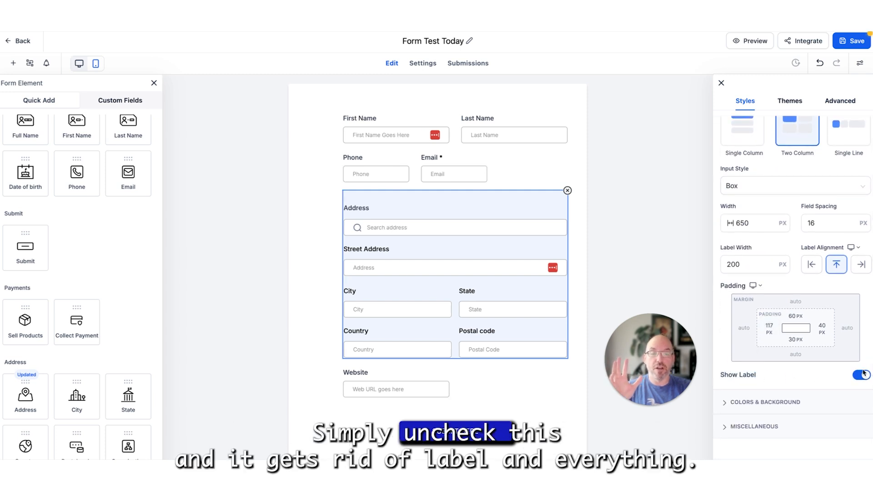
left_click(862, 376)
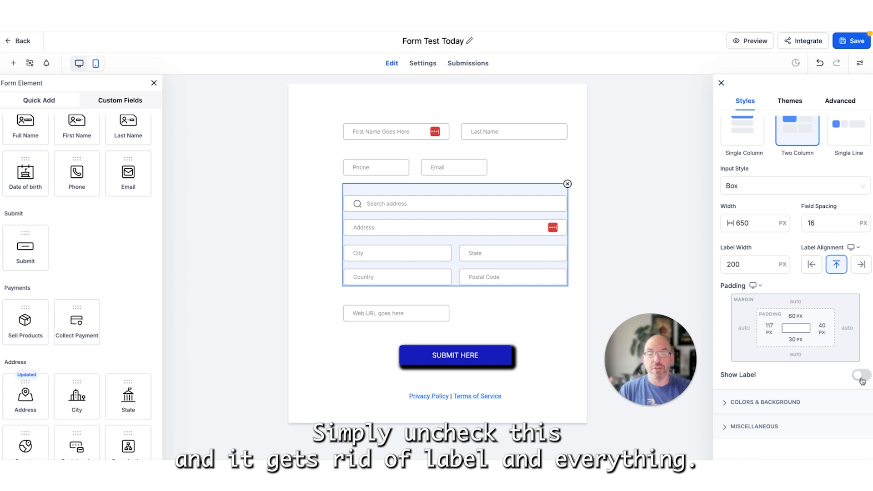
left_click(862, 375)
- Set the placeholder text color for the whole form to red #FF0000FF in the advanced styling options
left_click(840, 101)
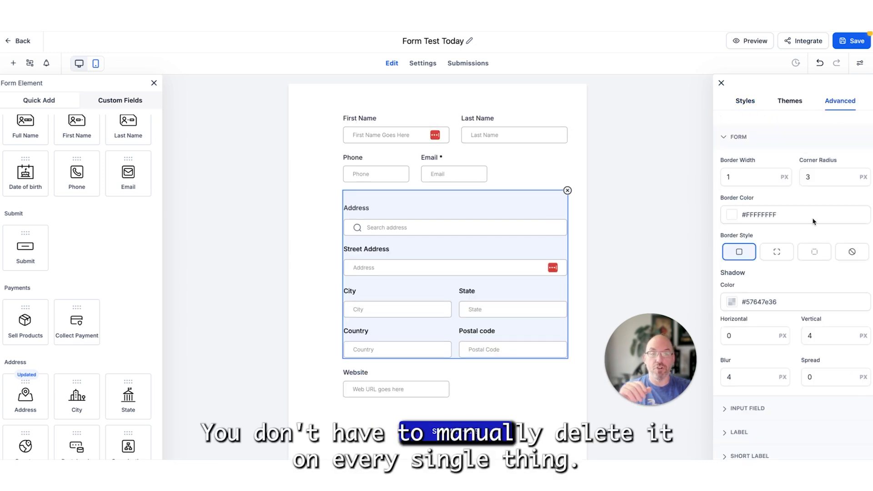
scroll(814, 222, "down", 3)
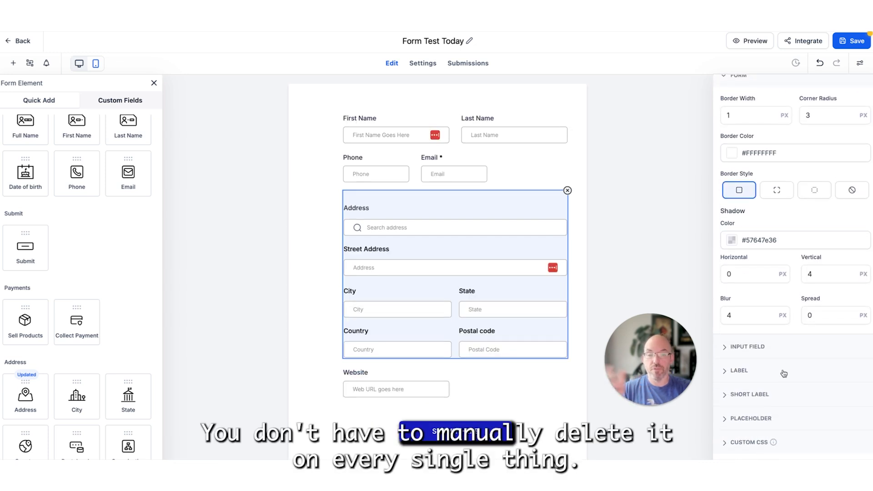
left_click(751, 418)
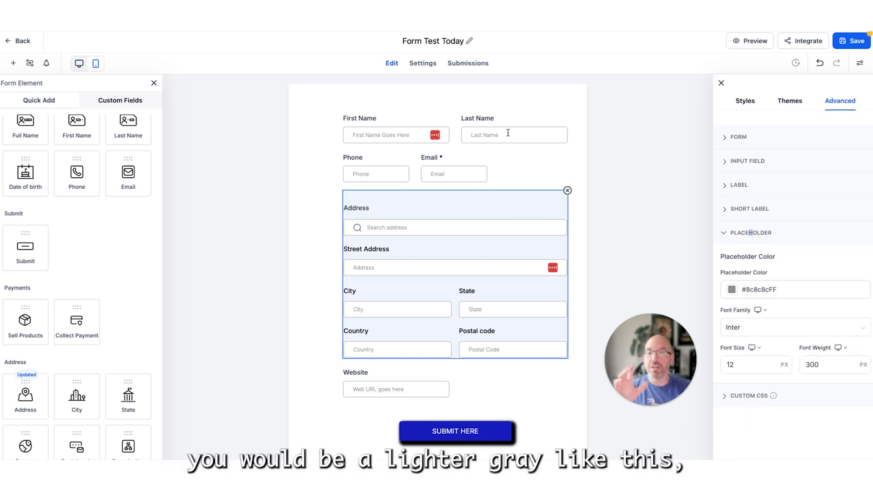
left_click(734, 292)
left_click_drag(743, 324, 793, 301)
left_click(782, 256)
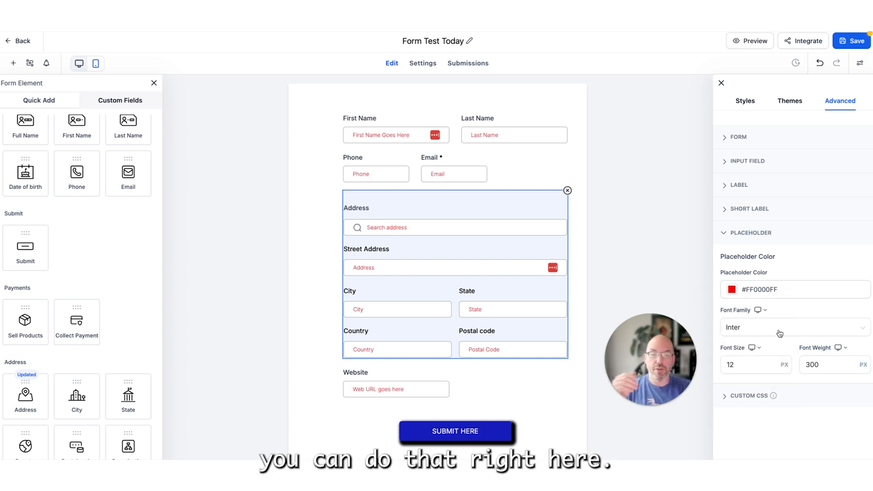
- View the form's custom CSS editor, deselect the address field and close the list of form elements
left_click(737, 396)
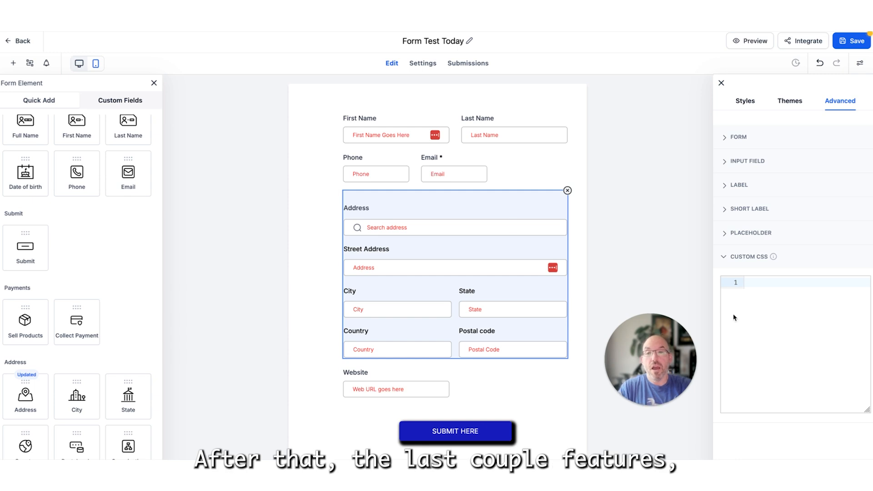
left_click(197, 123)
left_click(154, 82)
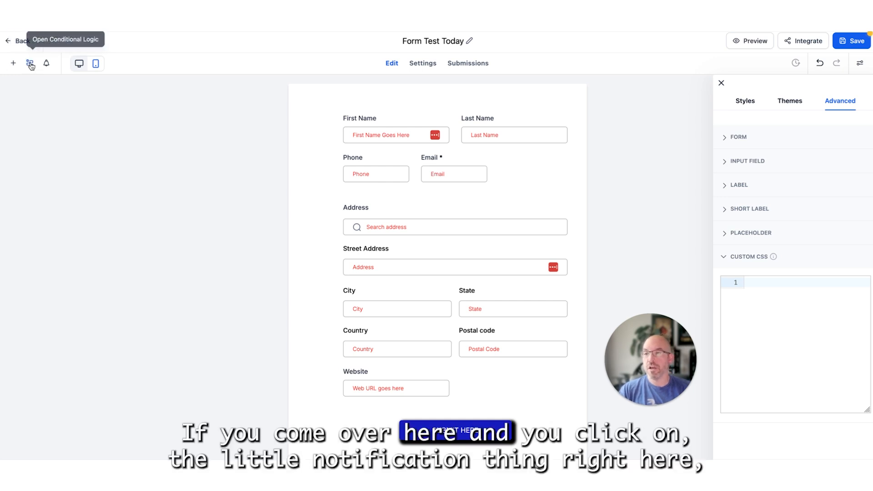
- Try enabling the form's email notification and examine its subject, recipient, reply-to and sender settings
left_click(46, 65)
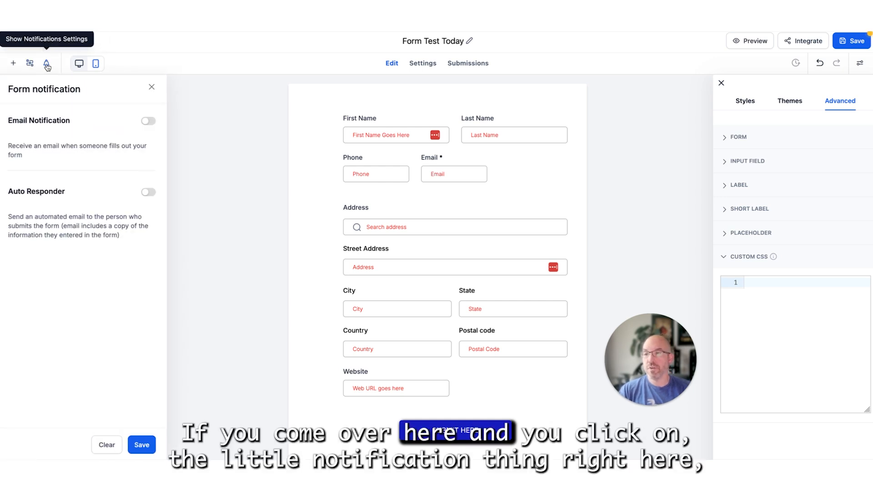
left_click(148, 122)
left_click(34, 202)
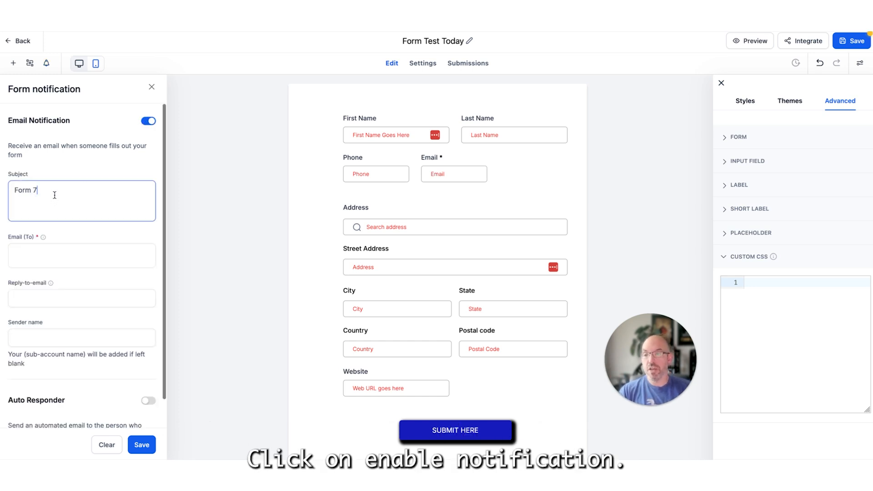
left_click_drag(55, 195, 13, 191)
left_click(65, 255)
scroll(65, 255, "down", 1)
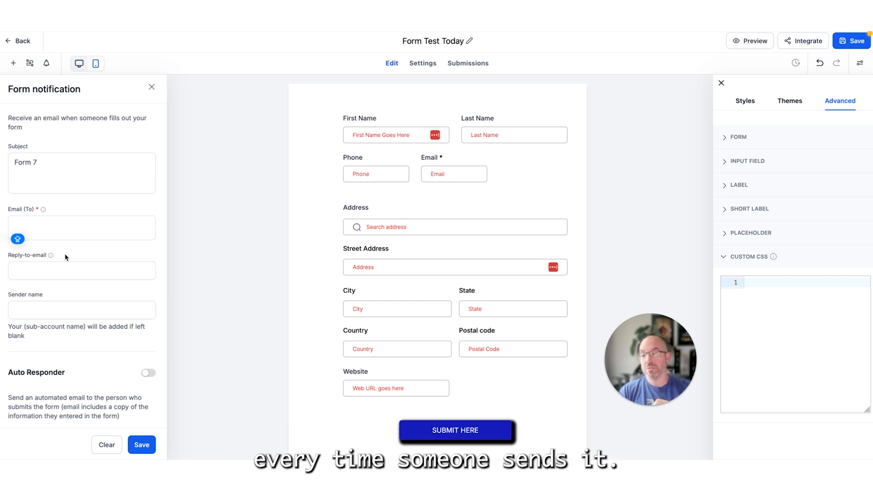
- Enable the form's auto responder, check its subject and sender settings, and disable the email notification
left_click(149, 374)
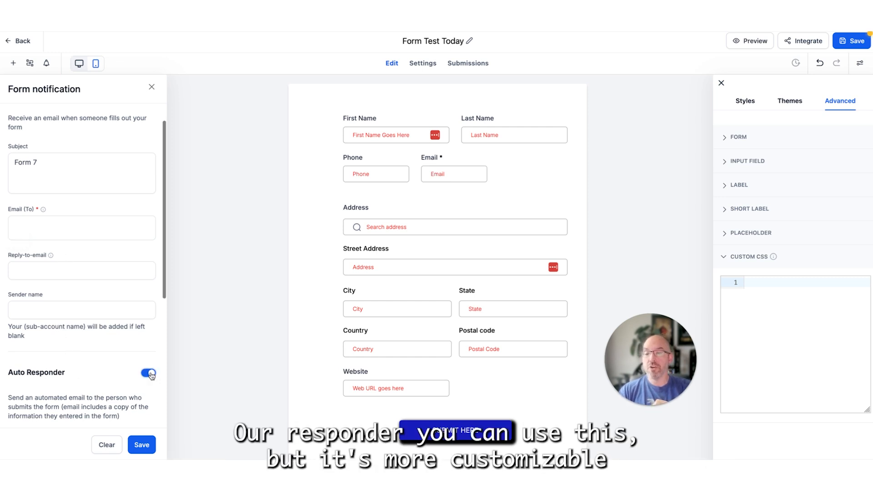
scroll(136, 350, "down", 5)
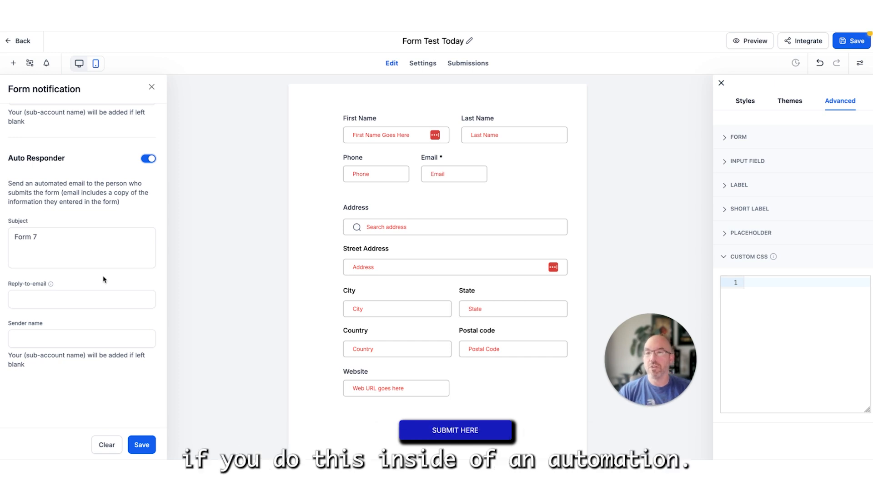
left_click(92, 262)
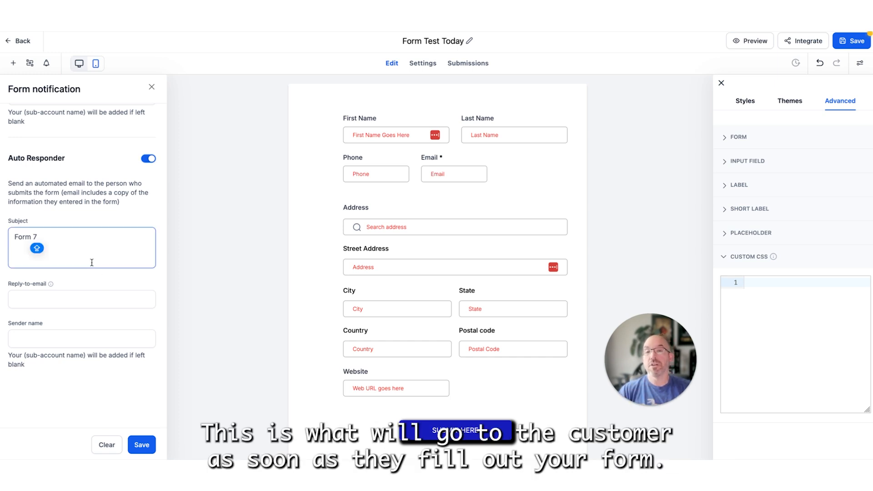
scroll(92, 262, "up", 5)
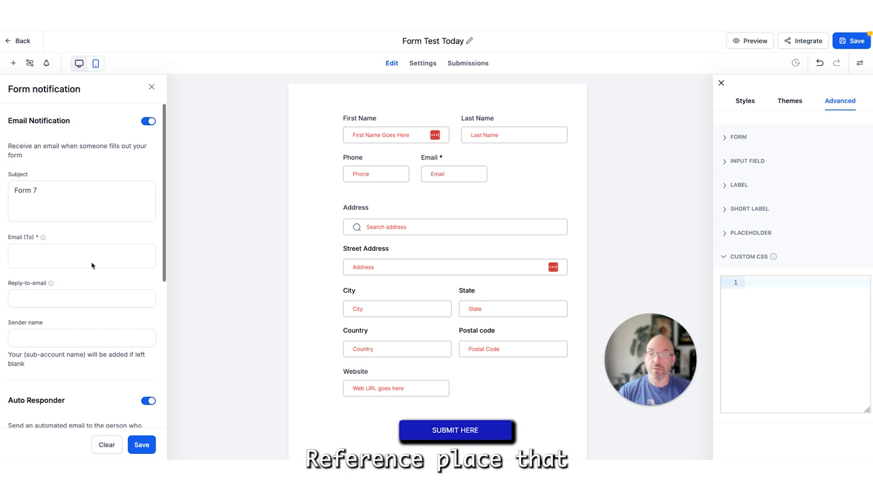
left_click(145, 122)
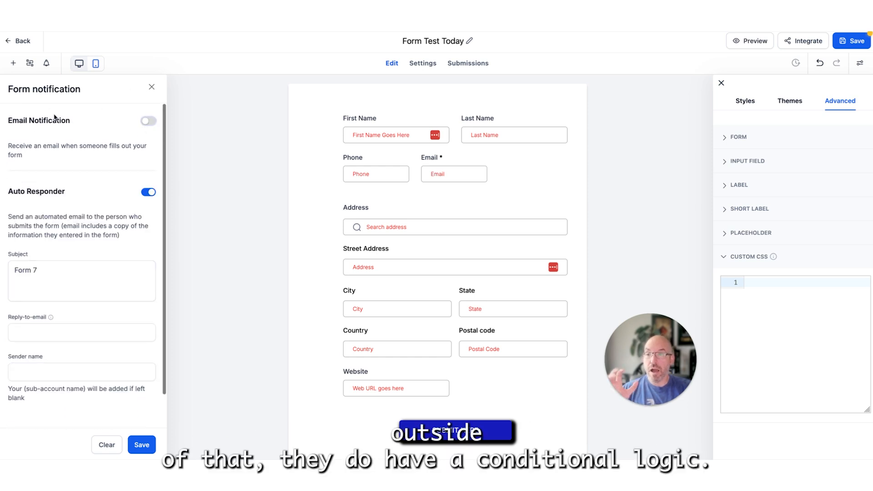
- Examine the conditional logic types available for the form and close the conditions dialog
left_click(30, 63)
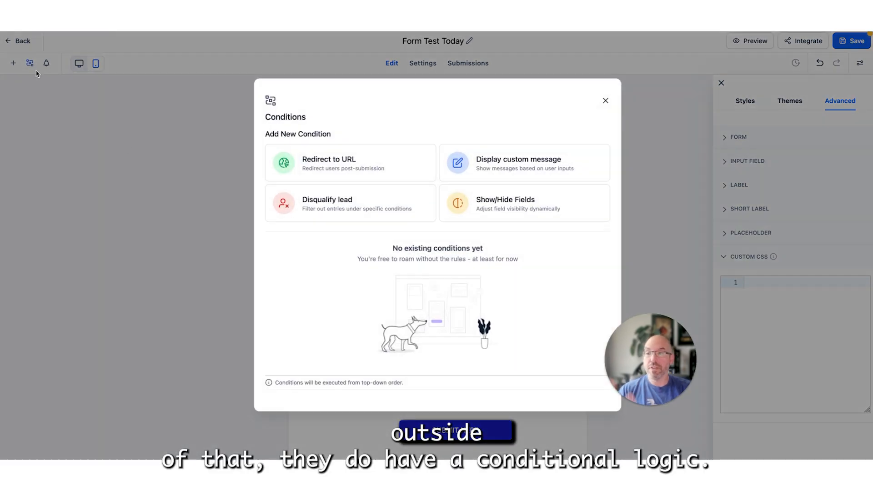
left_click(606, 100)
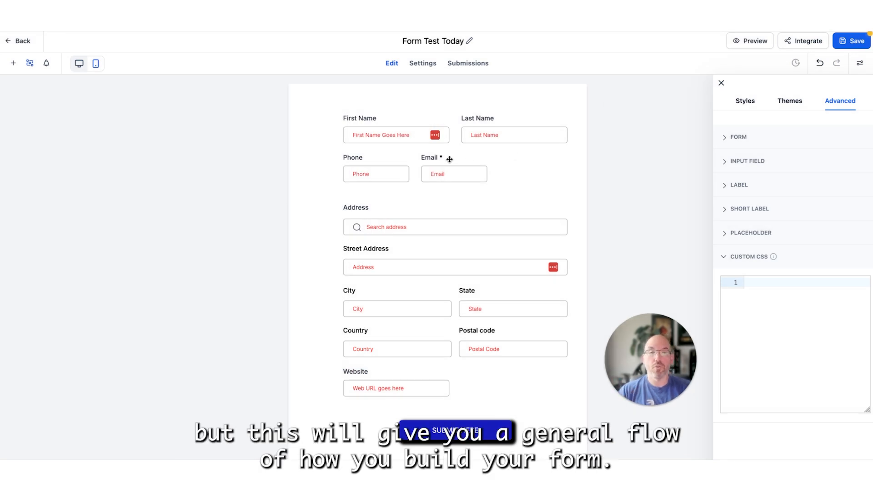
- Save the form and return to the forms list, skipping the feedback request
left_click(851, 41)
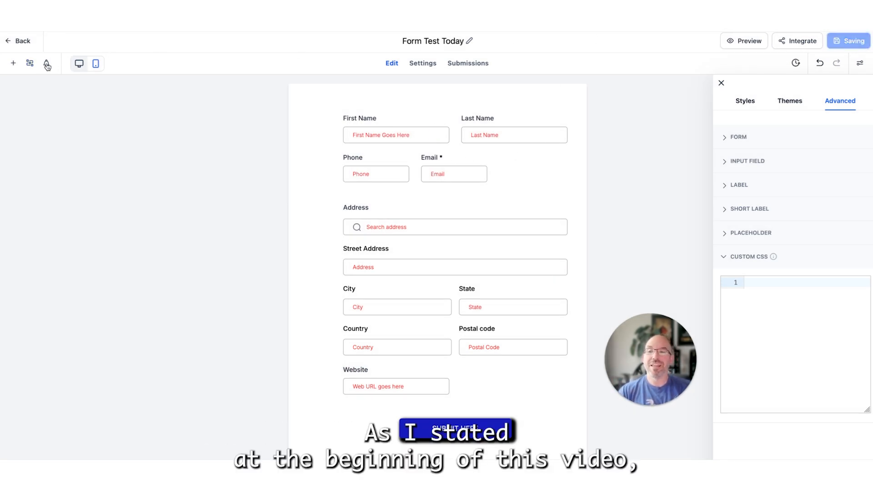
left_click(22, 42)
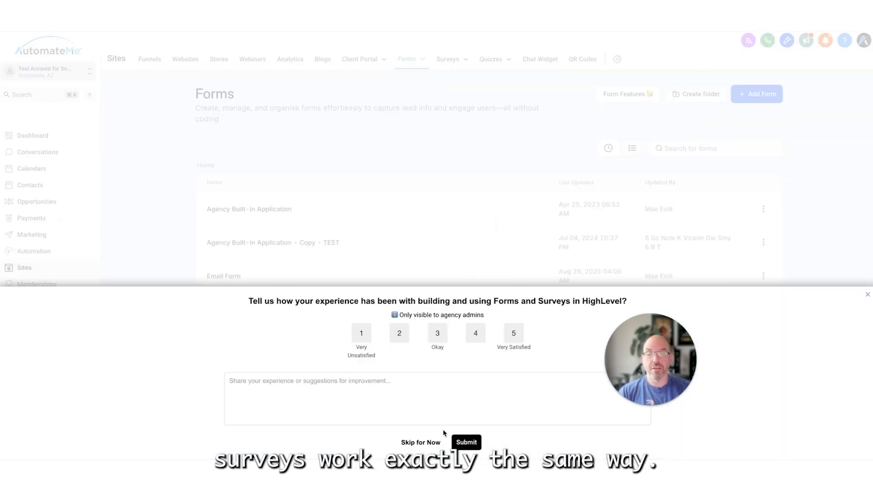
left_click(420, 442)
- Create a new survey from scratch in the Surveys section
mouse_move(450, 75)
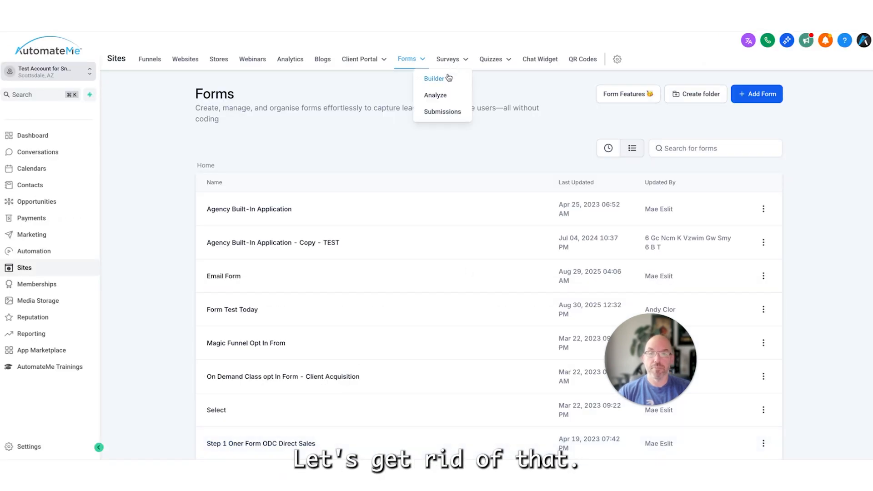
left_click(448, 58)
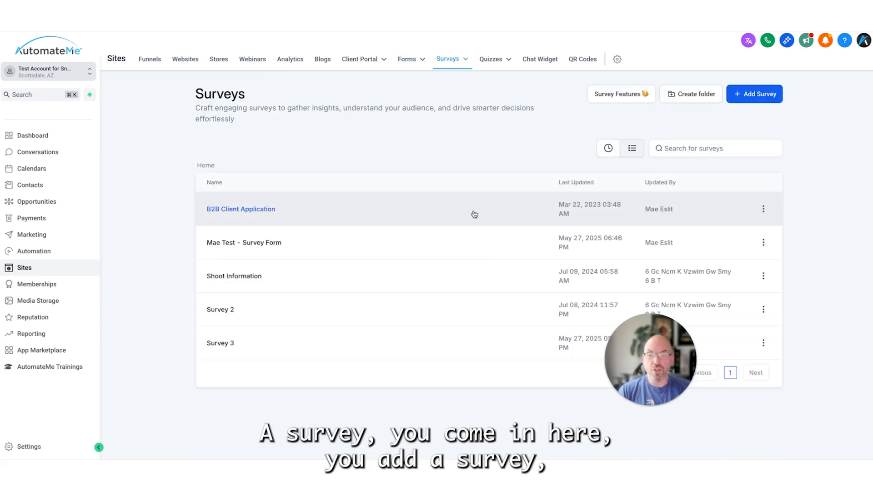
left_click(767, 93)
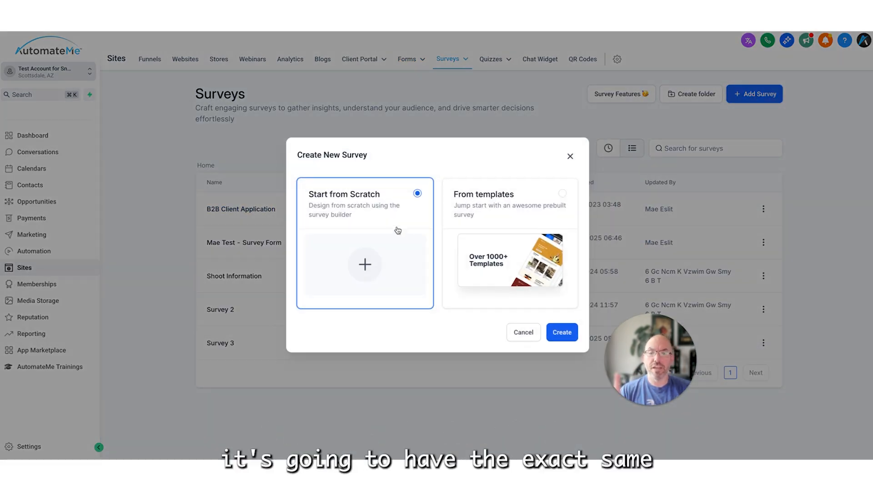
left_click(567, 337)
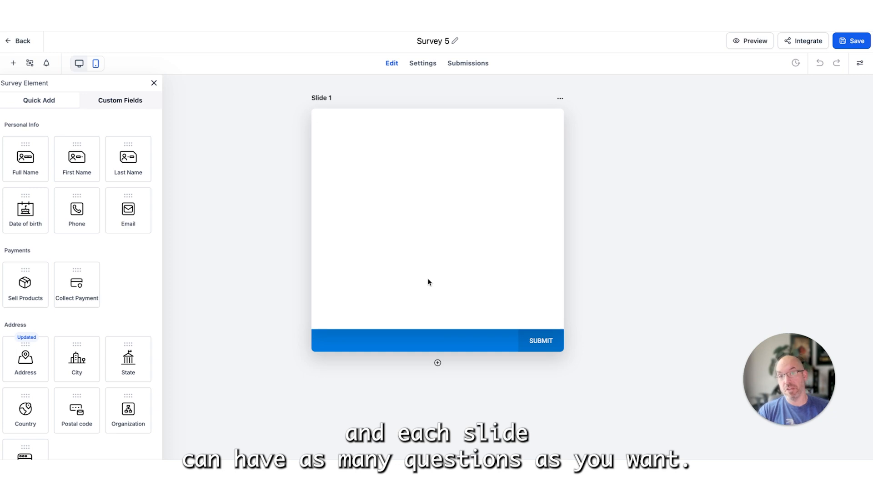
- Add a second and a third slide to the survey
left_click(437, 363)
scroll(509, 330, "down", 5)
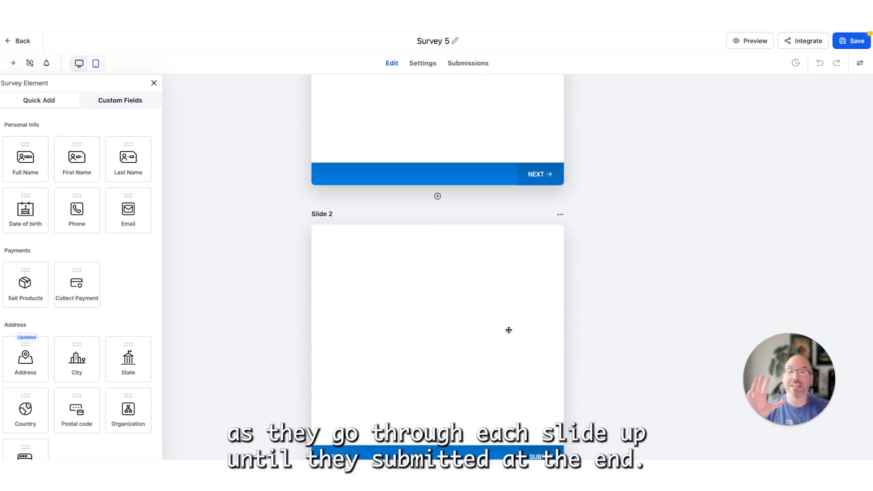
left_click(438, 379)
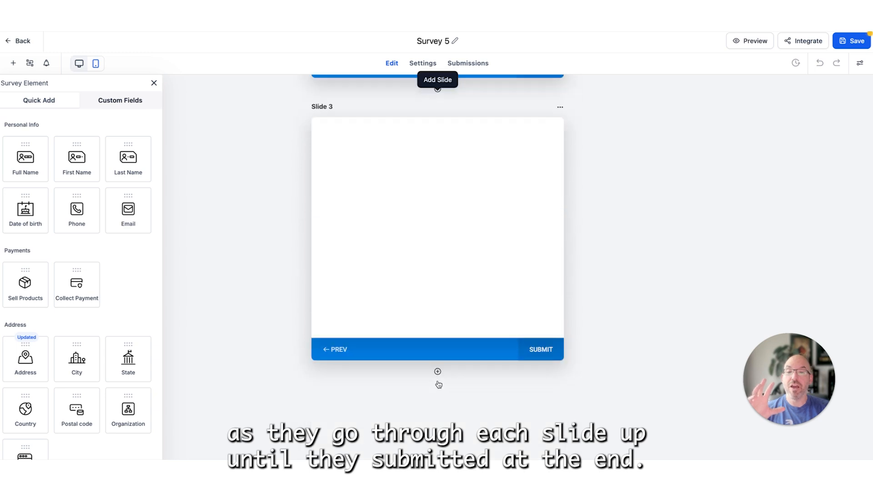
- Save the survey and return to the surveys list
scroll(383, 317, "up", 10)
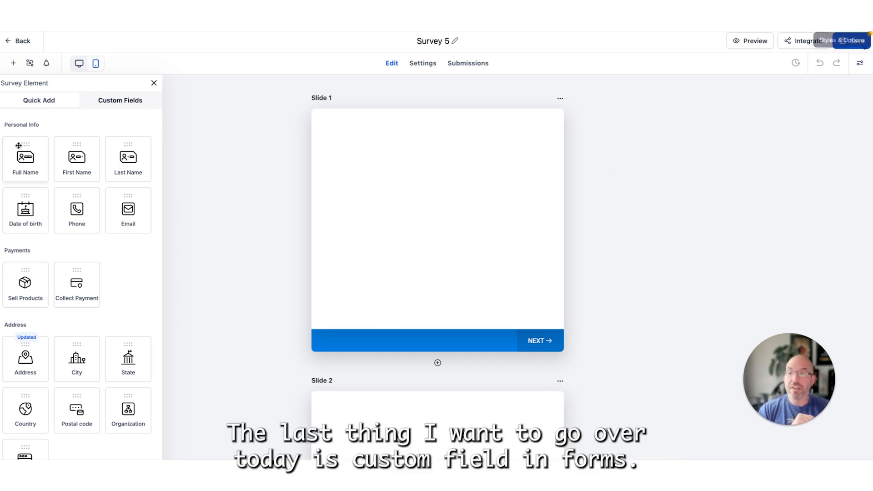
left_click(852, 40)
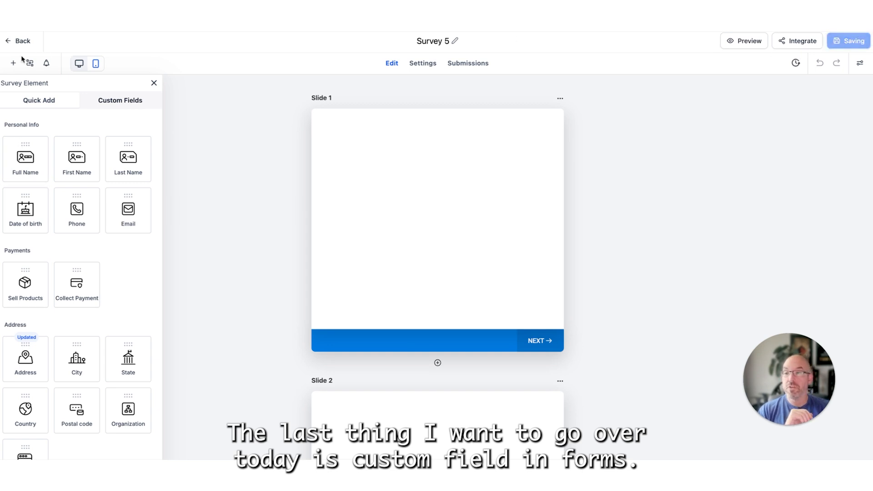
left_click(24, 41)
- Reopen "Form Test Today" from the recently updated forms and bring its customized elements into view
mouse_move(408, 55)
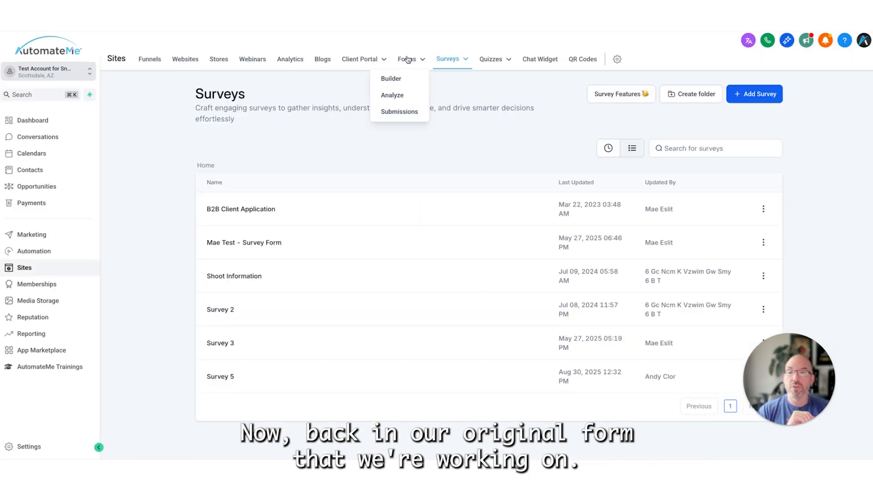
left_click(399, 80)
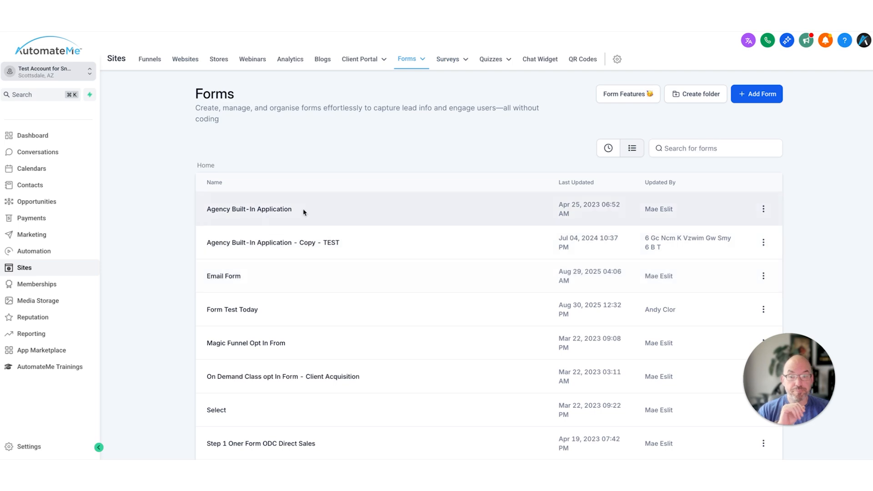
left_click(610, 153)
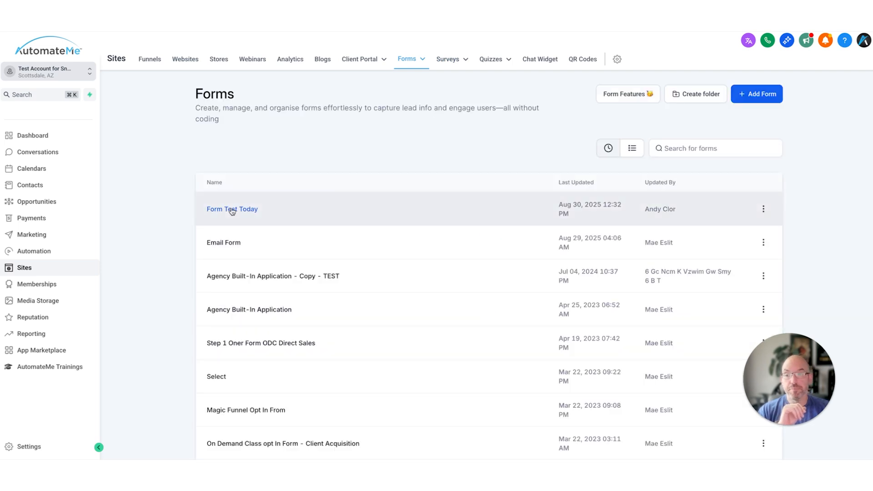
left_click(231, 210)
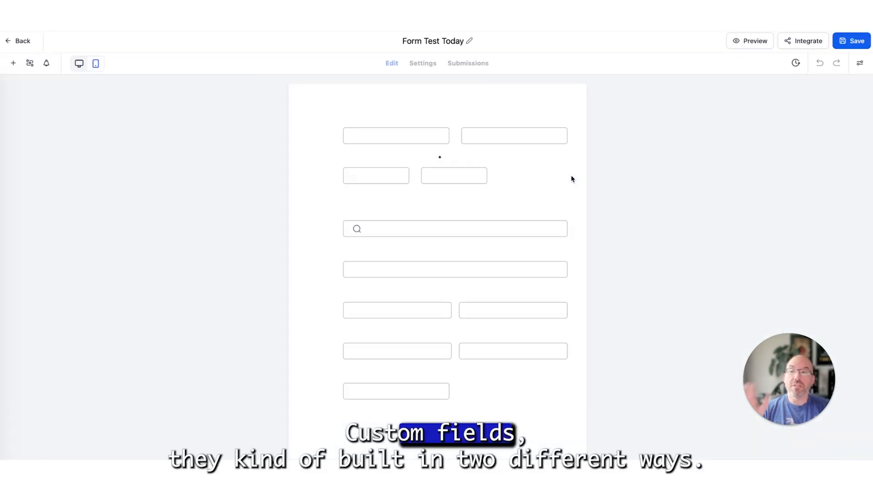
scroll(131, 251, "down", 10)
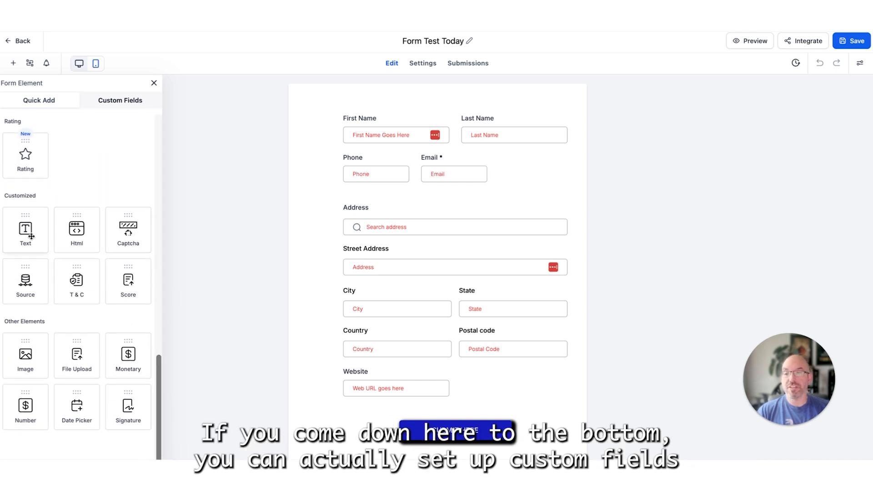
- Add a Single Line text element to the form between the Phone and Email row and the Address field
scroll(74, 286, "up", 6)
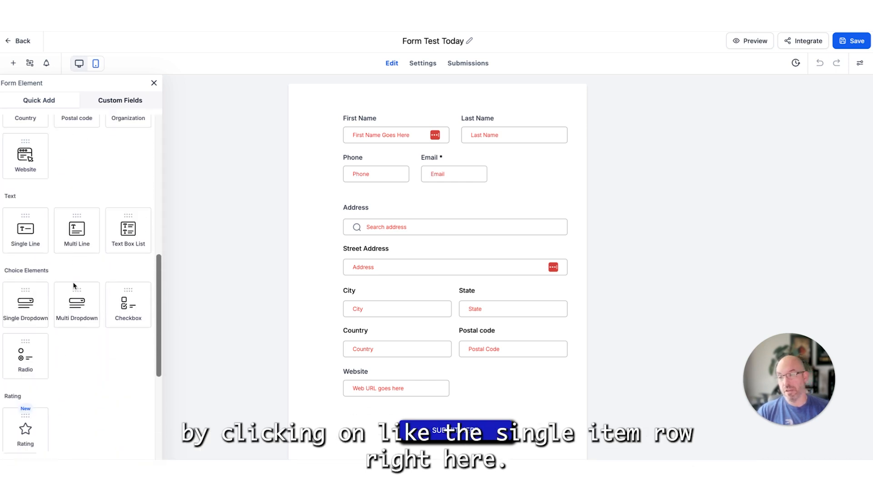
left_click_drag(26, 237, 432, 260)
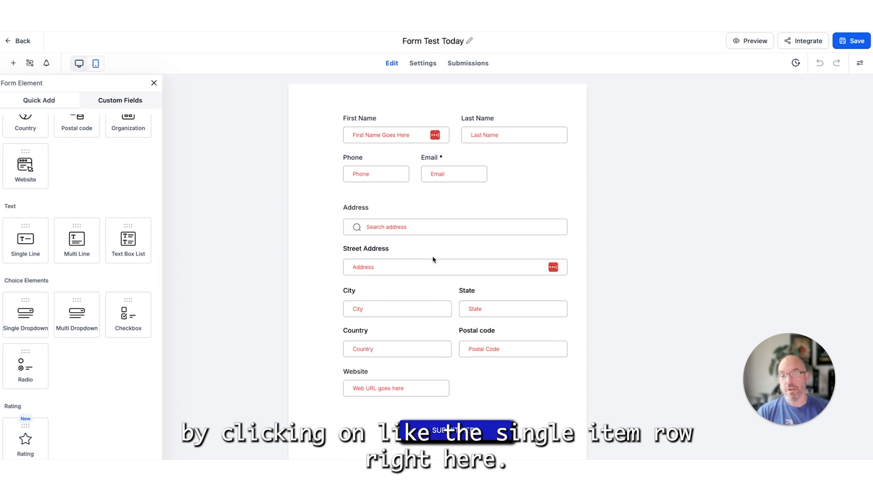
left_click(390, 214)
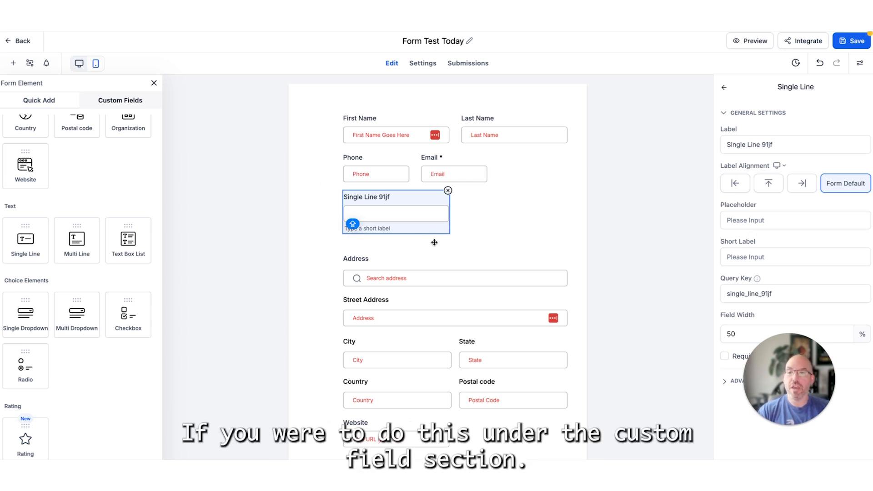
- Create a new custom contact field of type Dropdown (Single) and name it "EXAMPLE DROPDOWN"
left_click(135, 104)
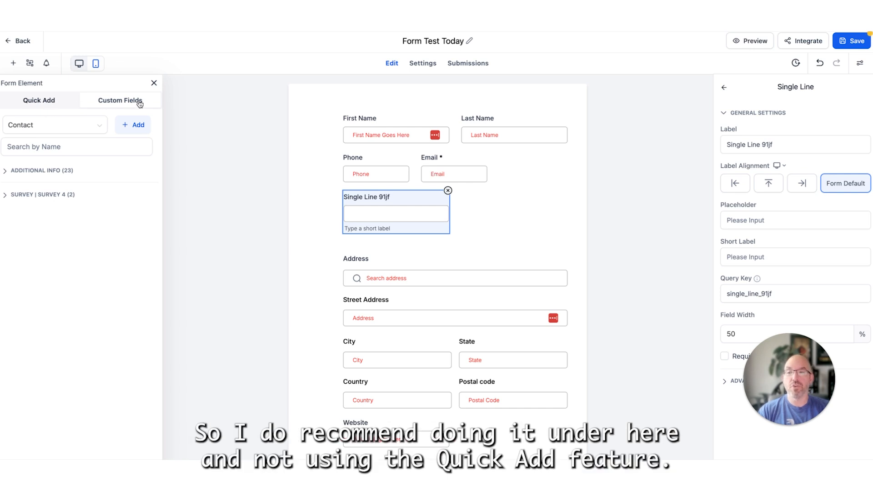
left_click(52, 106)
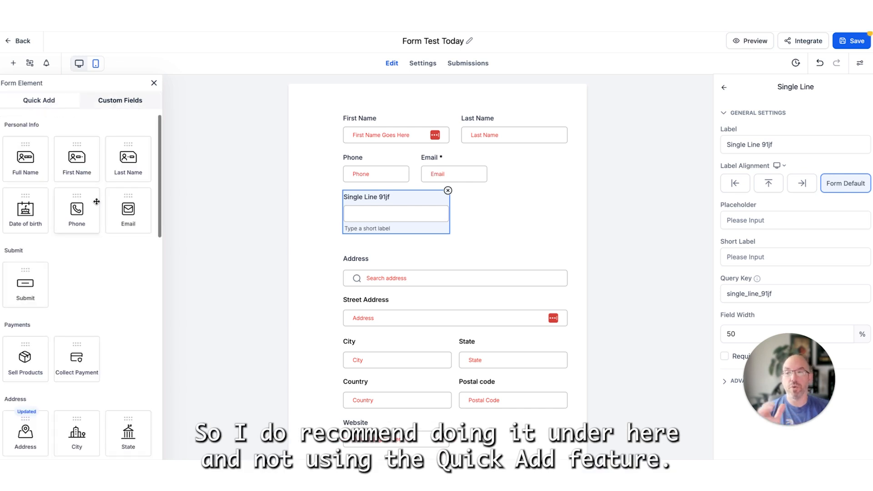
left_click(120, 100)
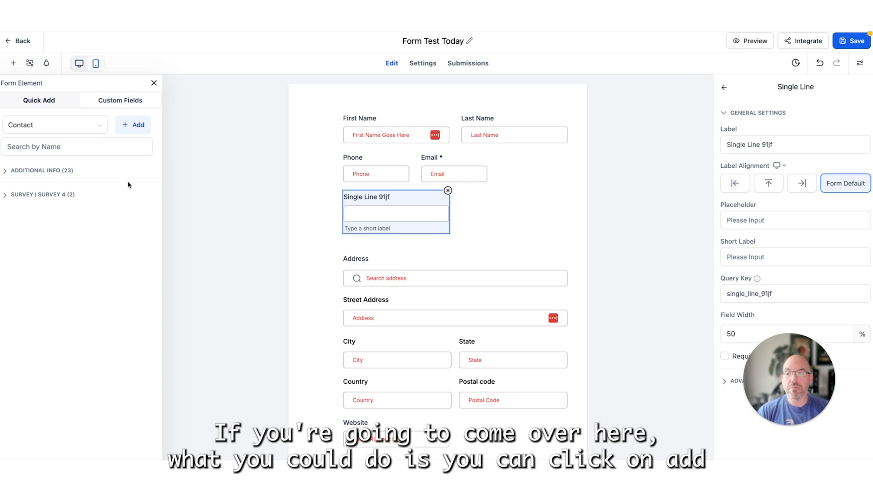
left_click(135, 125)
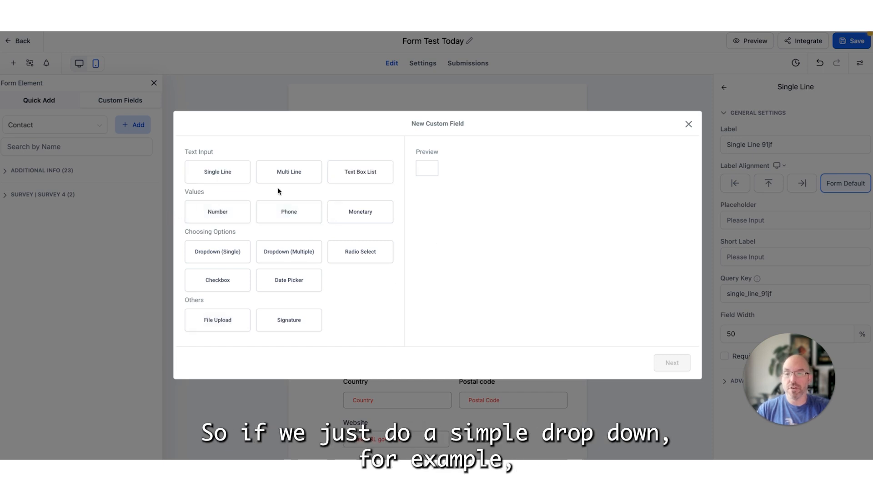
left_click(236, 258)
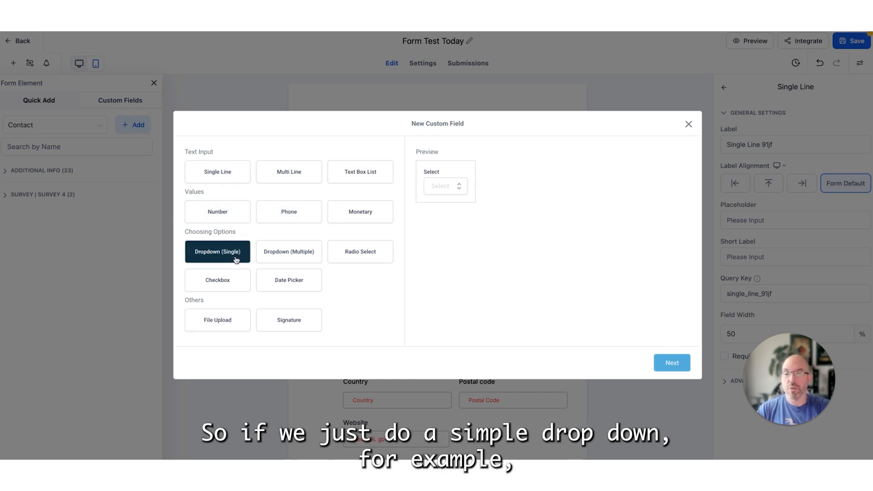
left_click(671, 363)
left_click(304, 202)
type("EXAMPLE DROPDOWN")
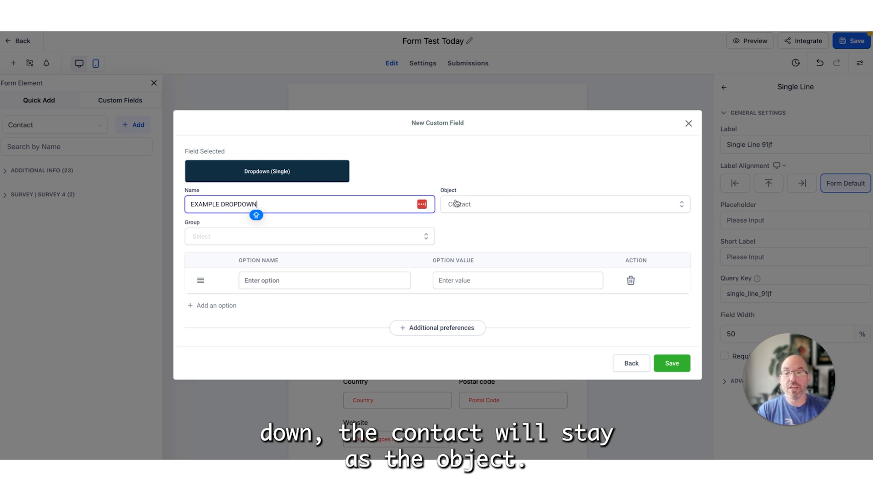
- Assign the new dropdown field to the Additional Info group
left_click(220, 240)
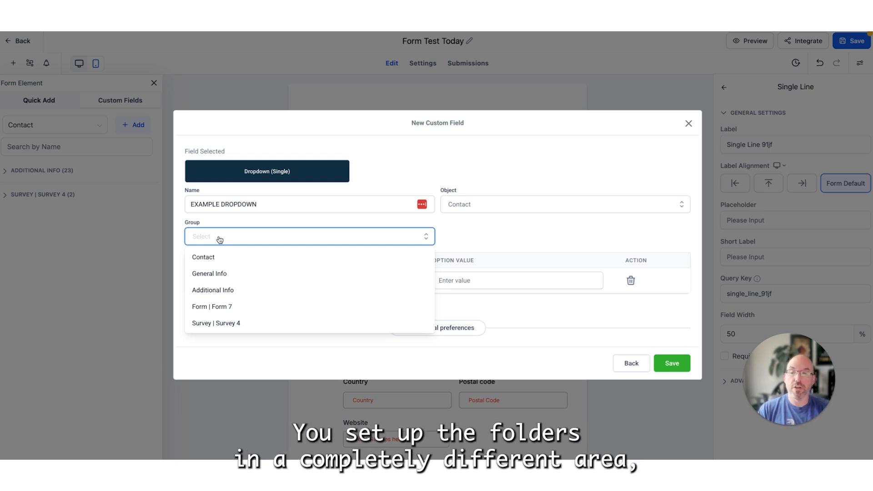
left_click(239, 290)
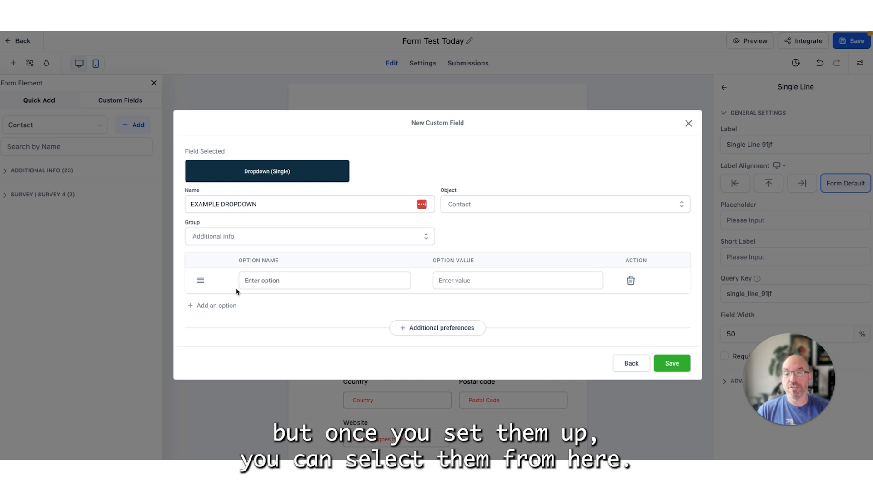
left_click(308, 279)
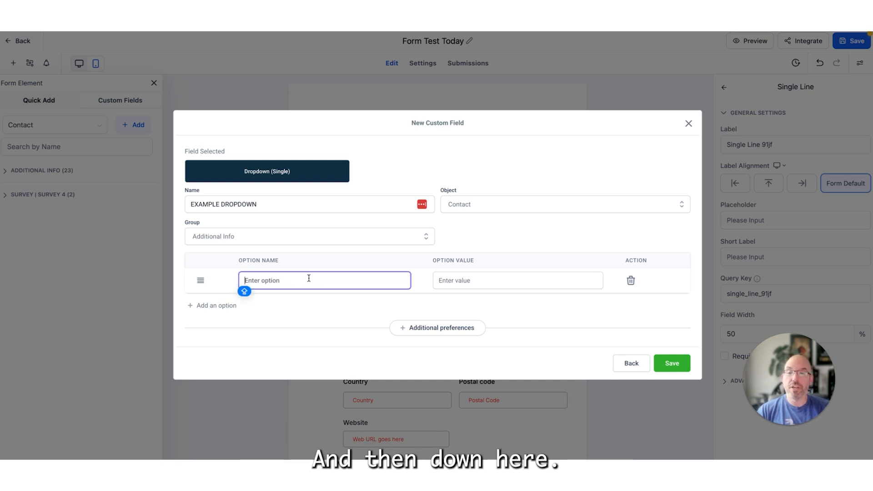
left_click(263, 237)
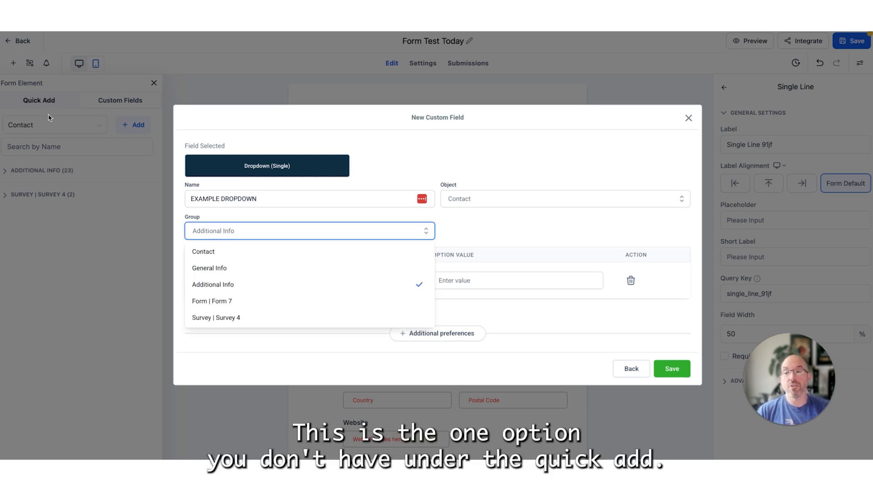
double_click(308, 216)
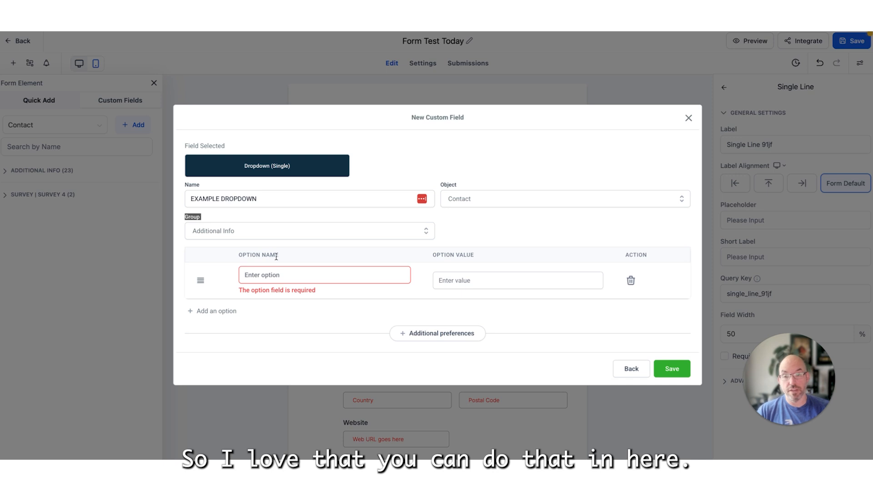
- Give the dropdown the options YES and NO and save the custom field
left_click(272, 277)
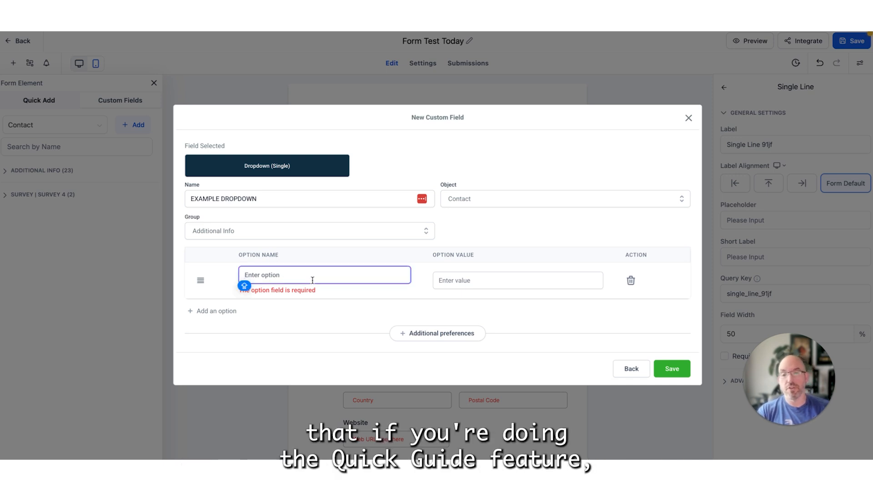
type("Y")
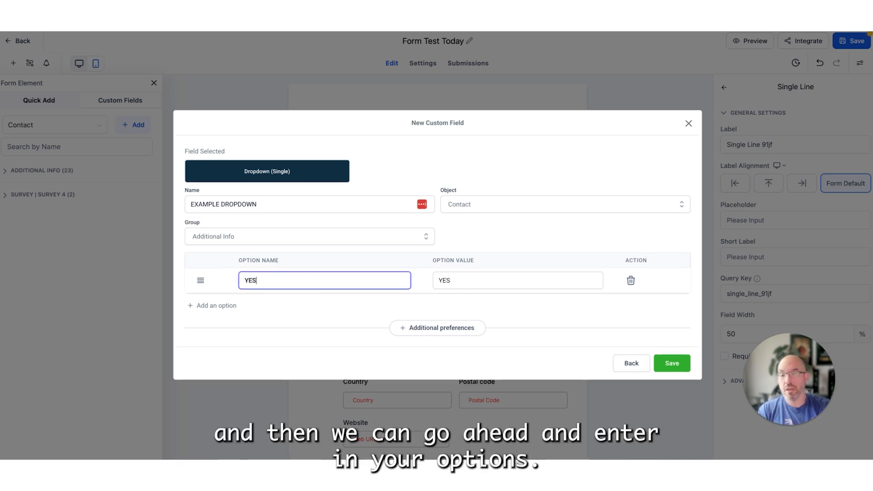
type("ES")
left_click(212, 306)
left_click(309, 293)
type("N")
left_click(311, 293)
key("BackSpace")
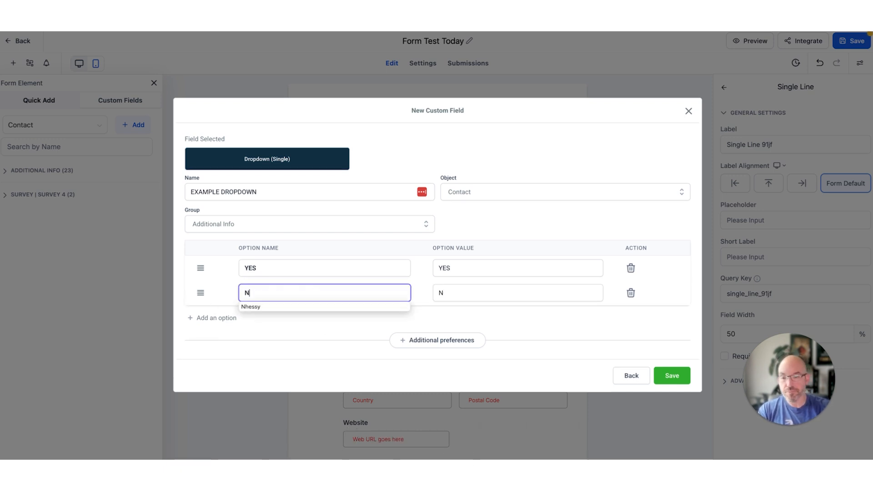
type("O")
left_click(425, 224)
left_click(502, 216)
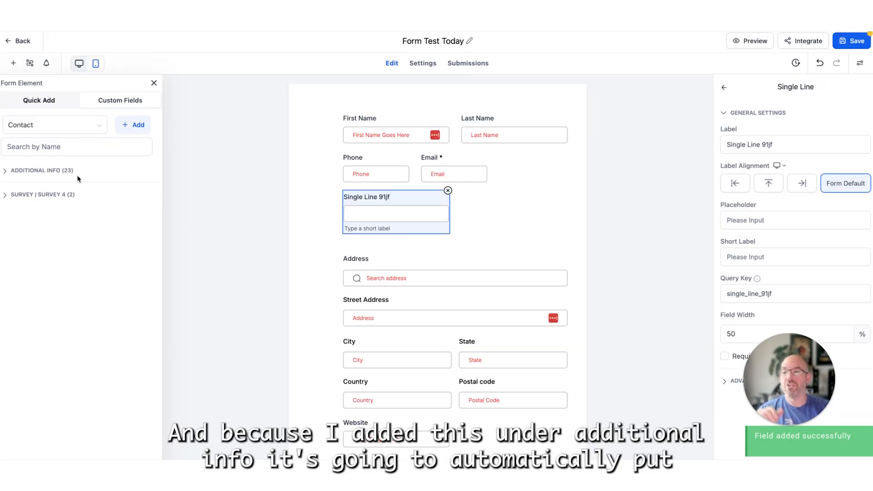
- Find EXAMPLE DROPDOWN among the Additional Info custom fields and place it on the form beside the single line field
left_click(52, 171)
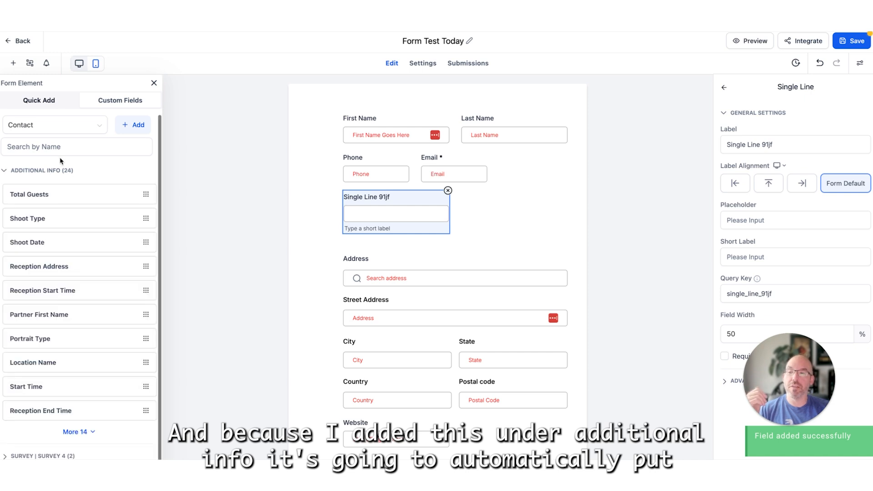
left_click(75, 429)
scroll(78, 380, "down", 5)
left_click(77, 422)
scroll(80, 426, "down", 2)
scroll(68, 423, "up", 1)
left_click_drag(45, 423, 406, 254)
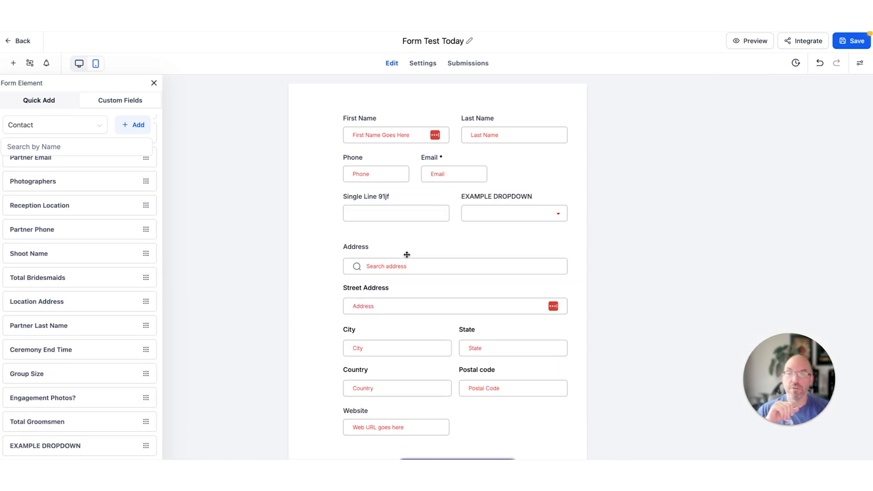
left_click(409, 235)
- Set the field width of EXAMPLE DROPDOWN to 100% and deselect the field
left_click(532, 207)
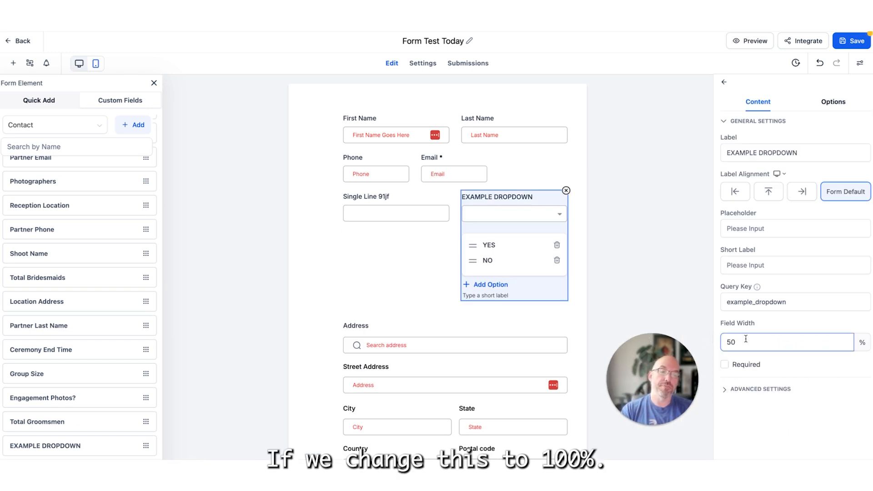
type("100")
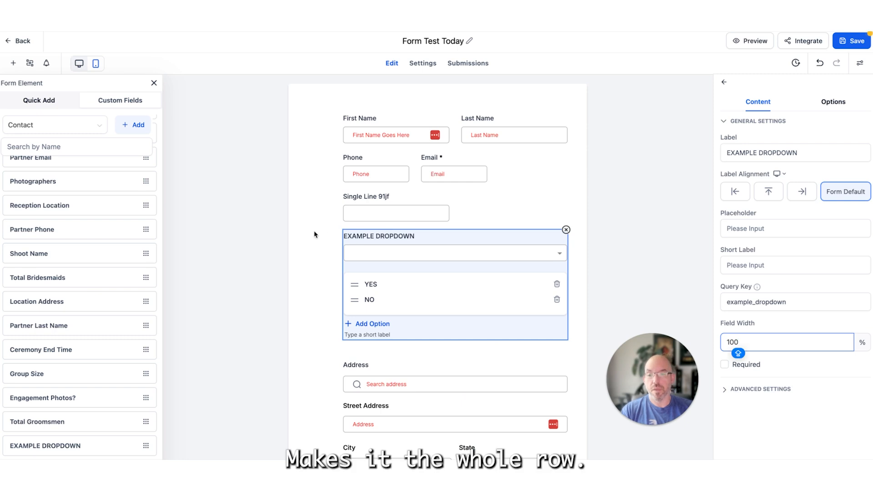
left_click(505, 198)
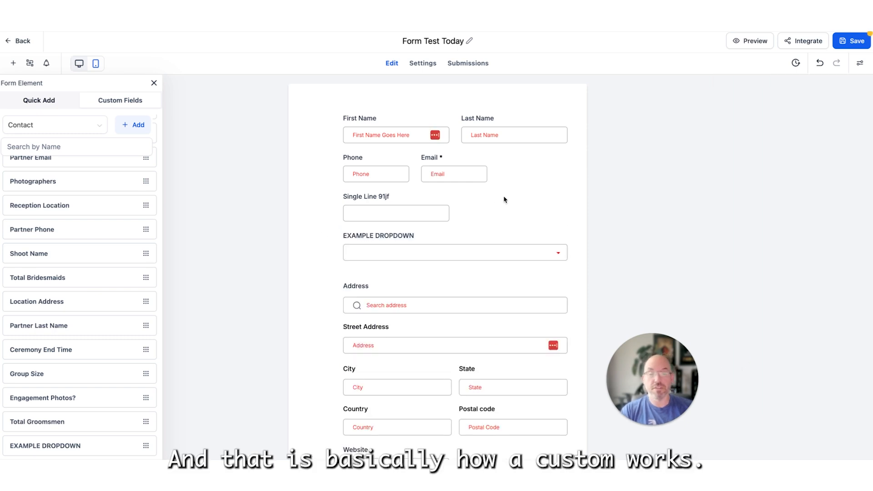